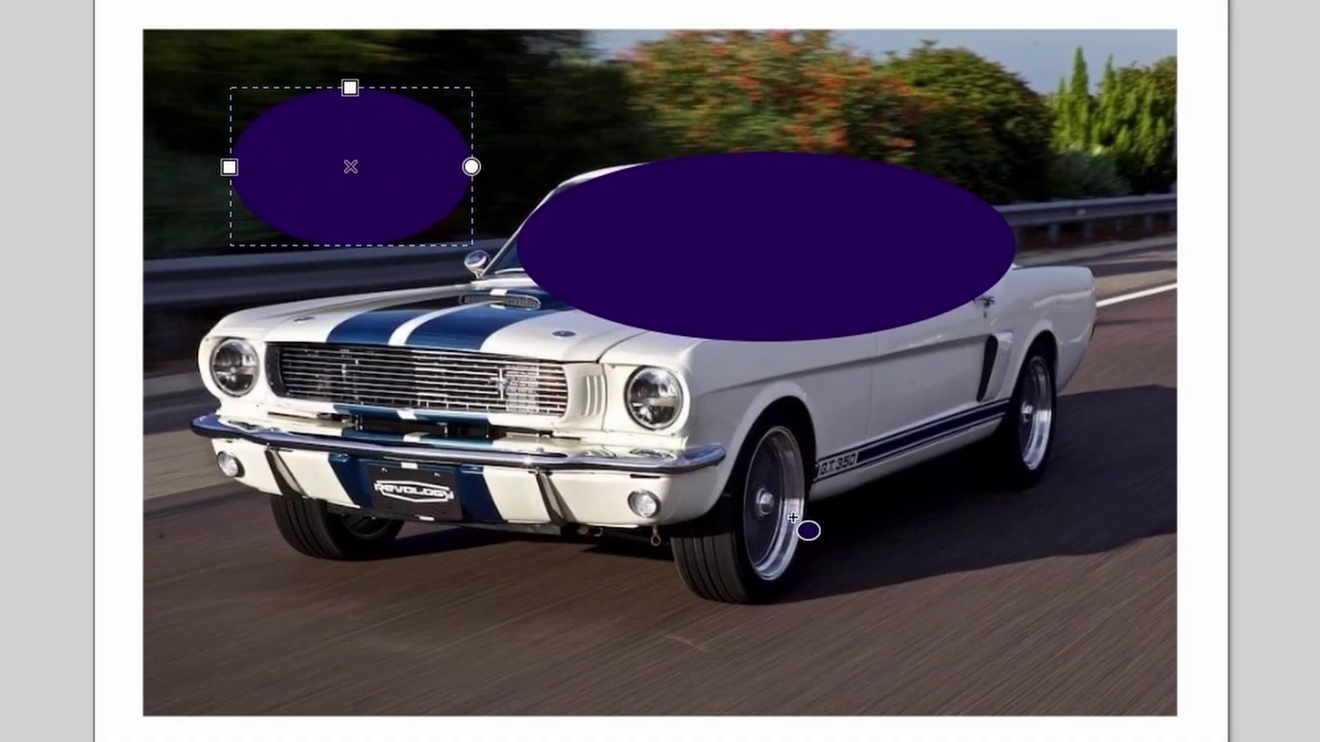
# Select both ellipses together with the car photo for clipping
pyautogui.press('s')
pyautogui.keyDown('shift'); pyautogui.click(911, 213); pyautogui.keyUp('shift')
pyautogui.keyDown('shift'); pyautogui.click(1045, 92); pyautogui.keyUp('shift')
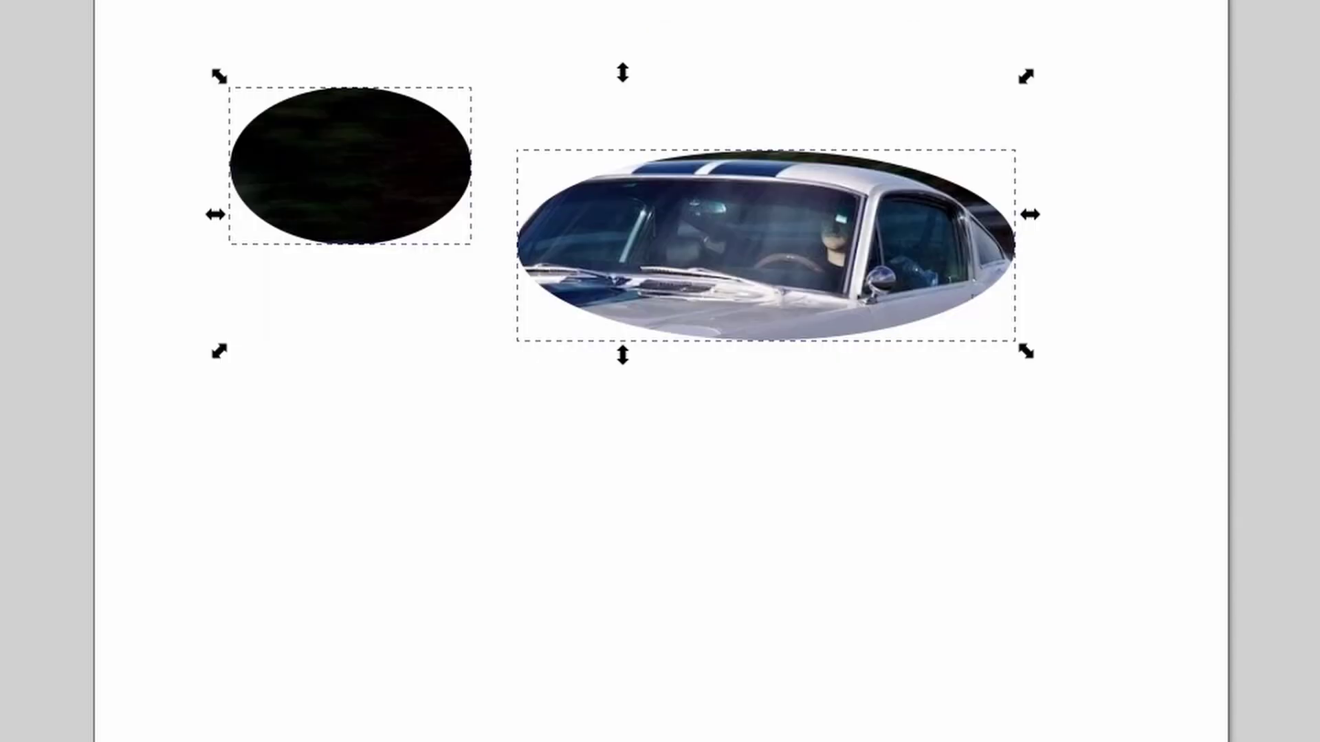
# Move the black ellipse down and the car ellipse to the upper right
pyautogui.click(418, 234)
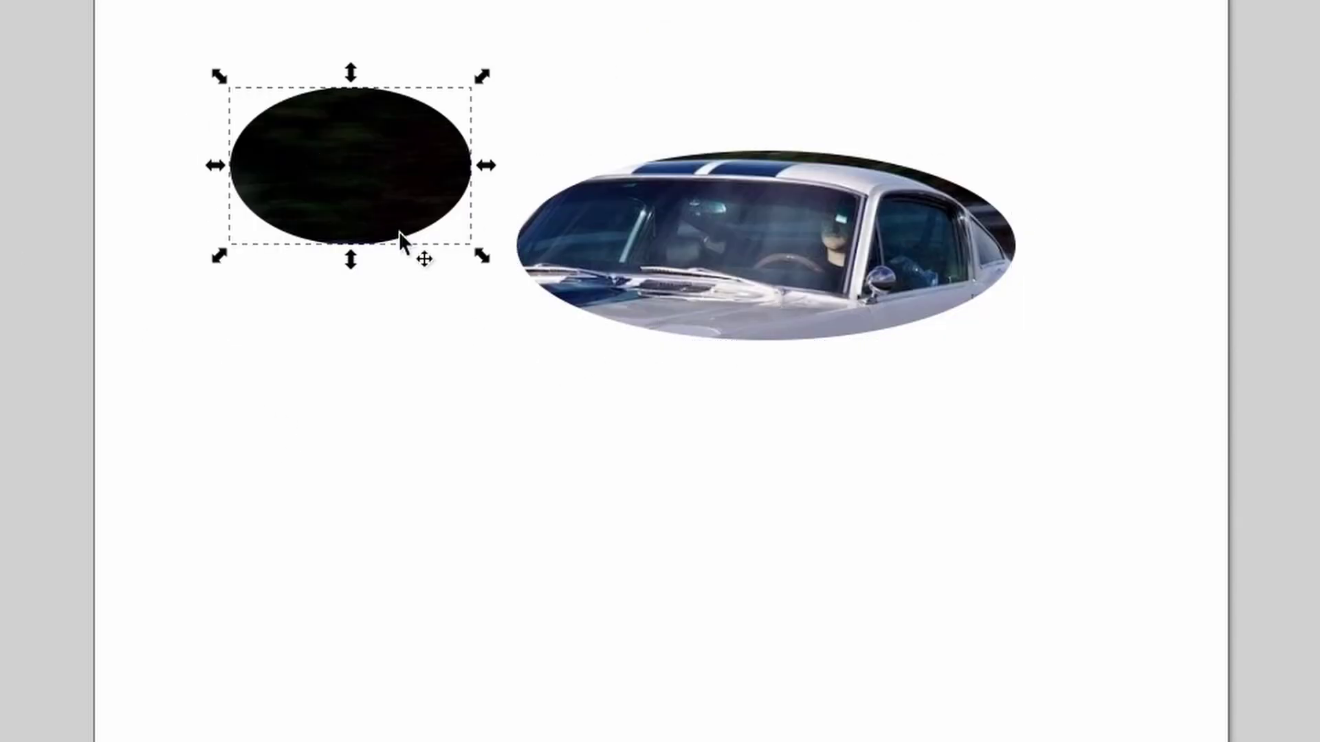
pyautogui.moveTo(418, 234); pyautogui.dragTo(419, 547)
pyautogui.moveTo(731, 310); pyautogui.dragTo(952, 152)
# Undo the last change to the car example
pyautogui.hotkey('ctrl', 'z')
pyautogui.hotkey('ctrl', 'z')
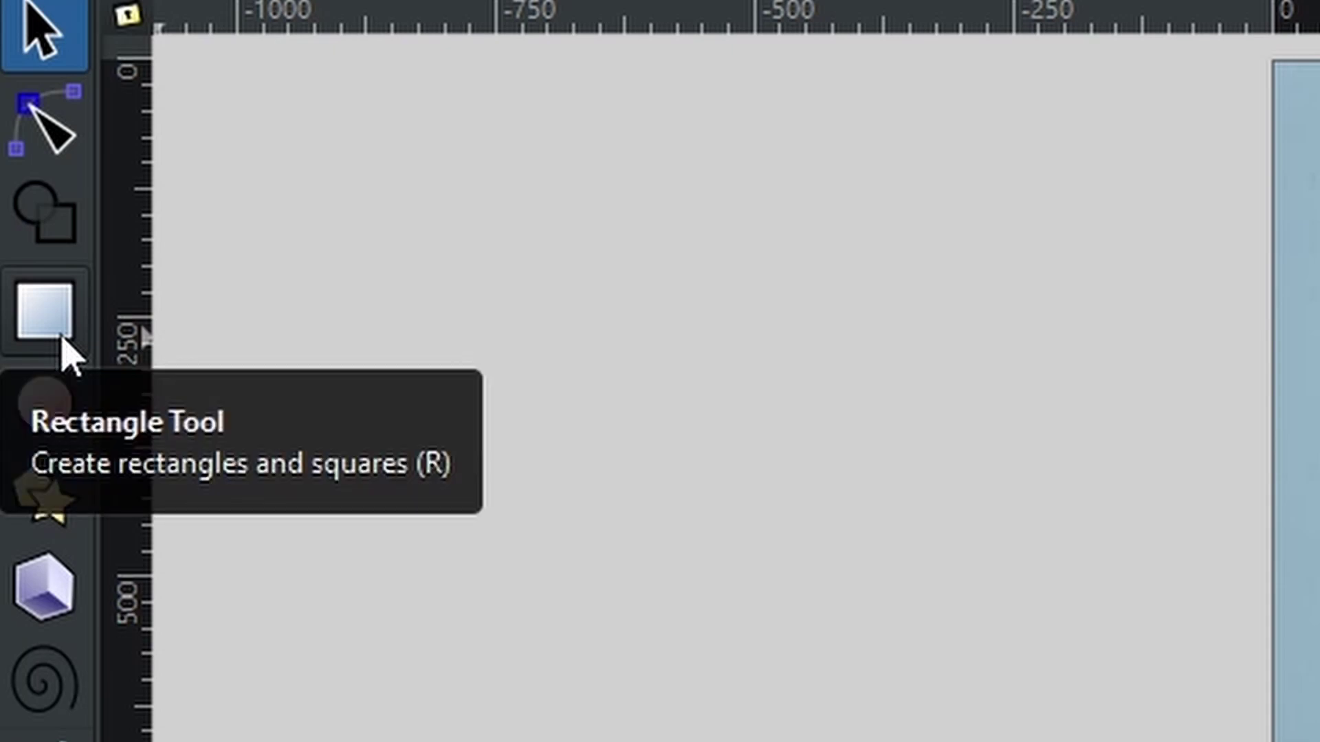
# Draw a page-sized rectangle with black fill, opacity 100 and no stroke
pyautogui.click(61, 338)
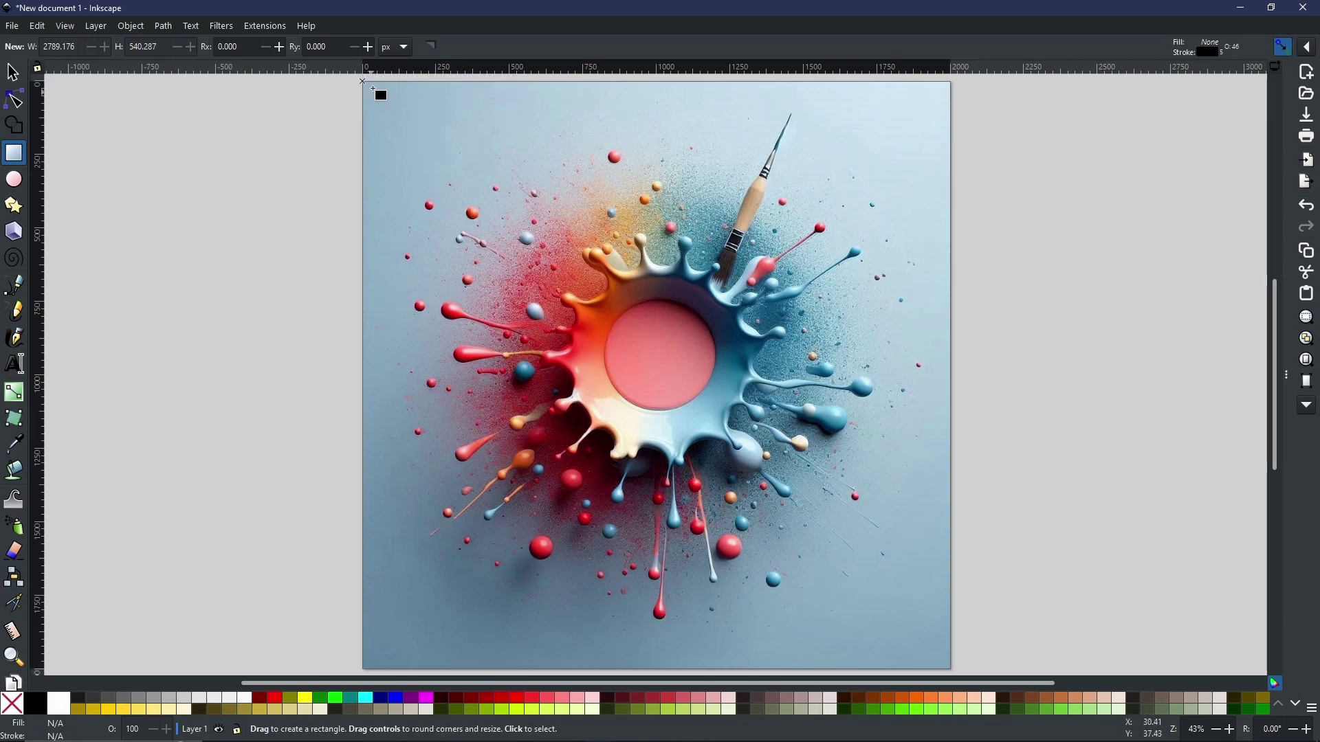
pyautogui.moveTo(364, 83); pyautogui.dragTo(946, 667)
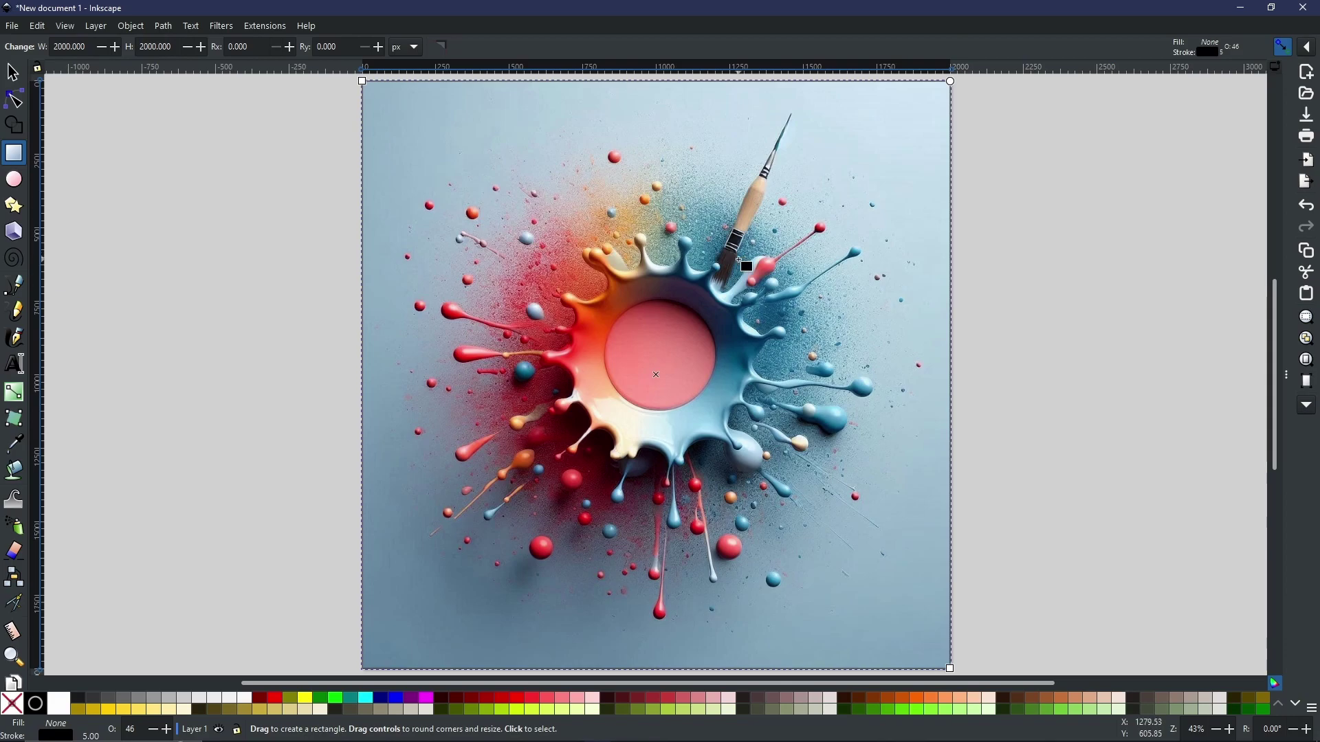
pyautogui.click(37, 705)
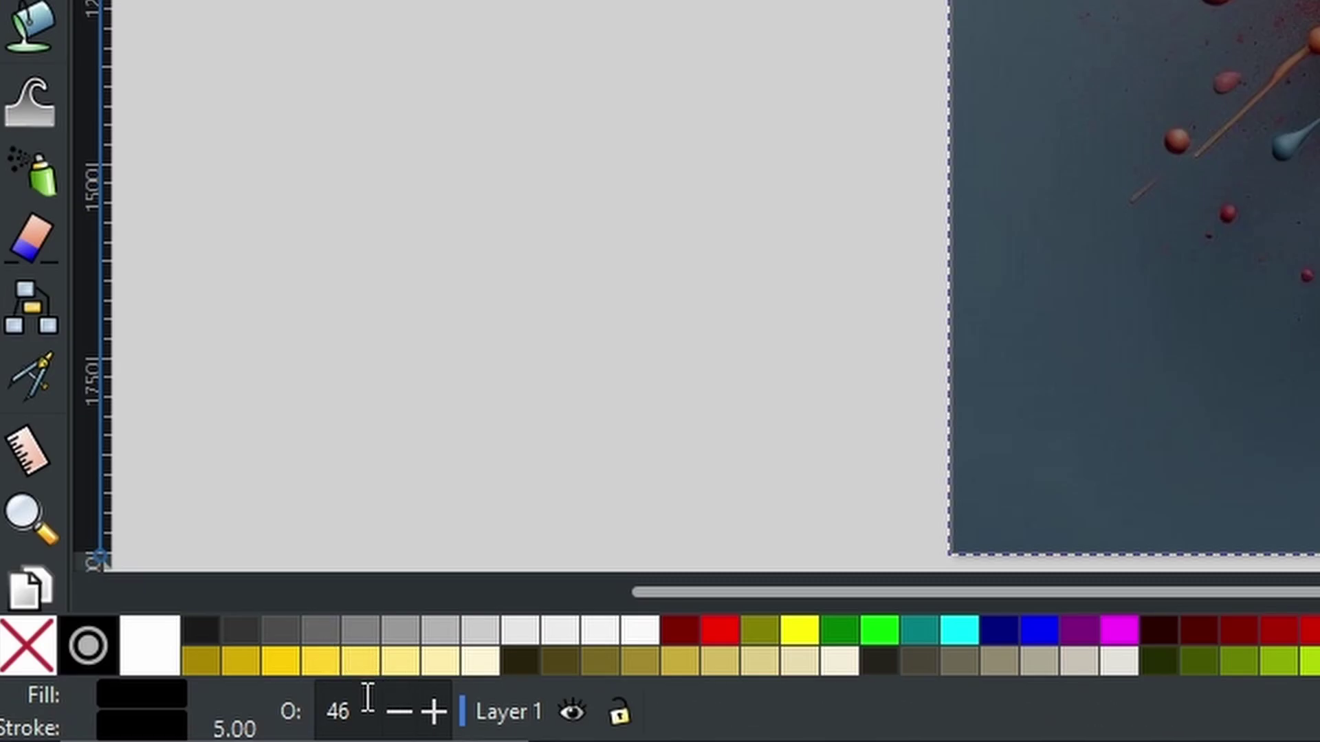
pyautogui.click(147, 730)
pyautogui.press('Return')
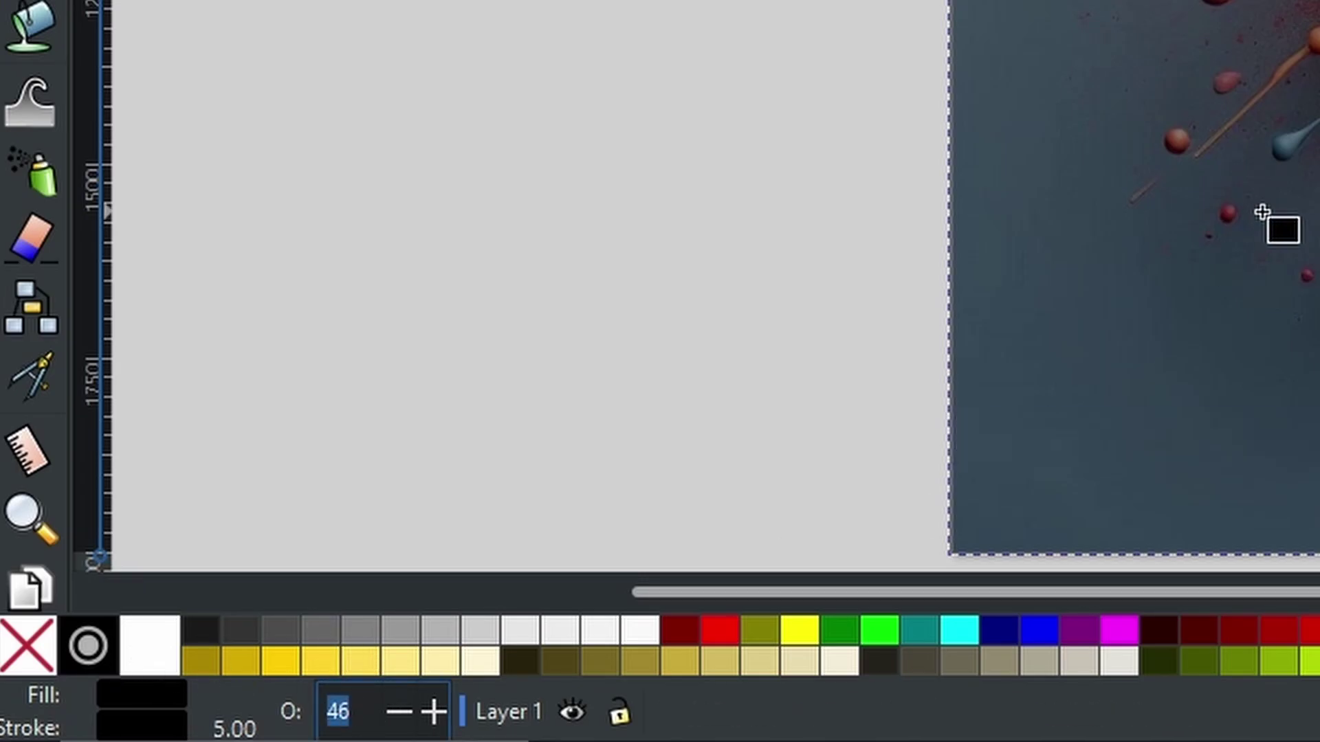
pyautogui.write('100')
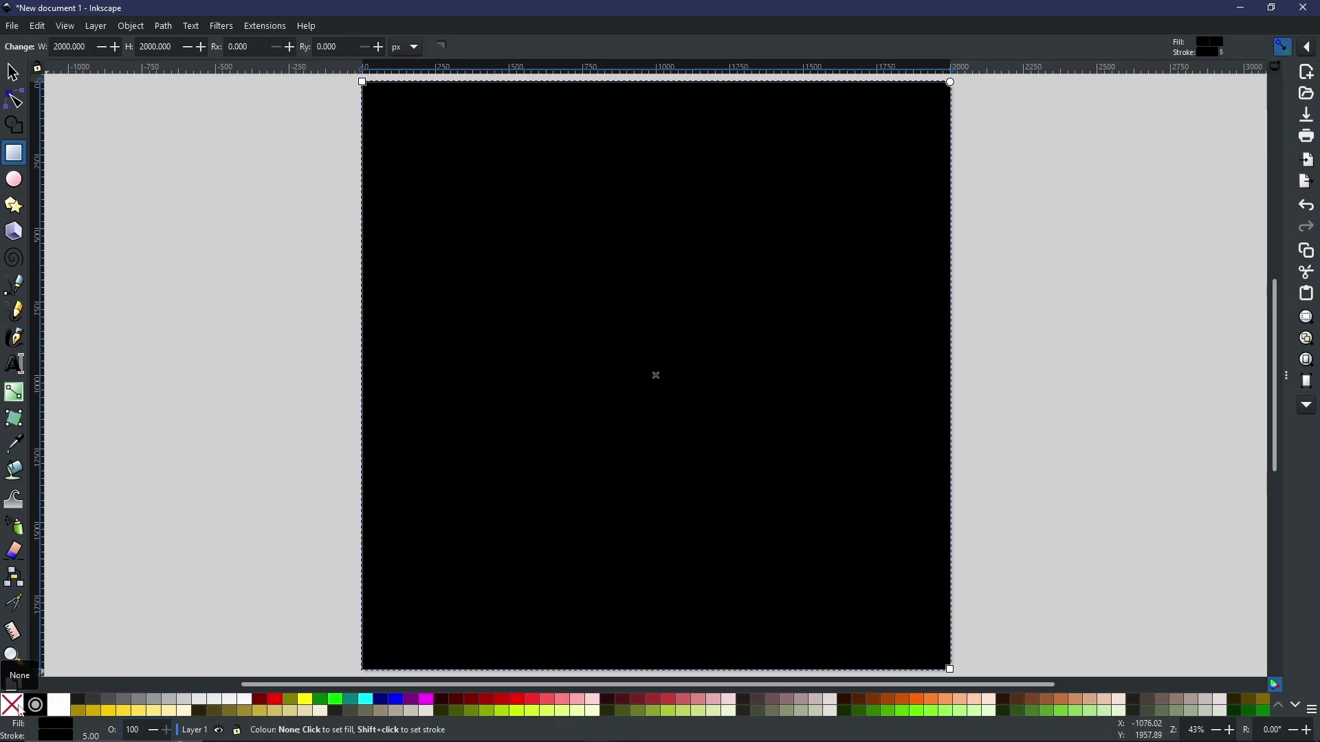
pyautogui.keyDown('shift'); pyautogui.click(21, 713); pyautogui.keyUp('shift')
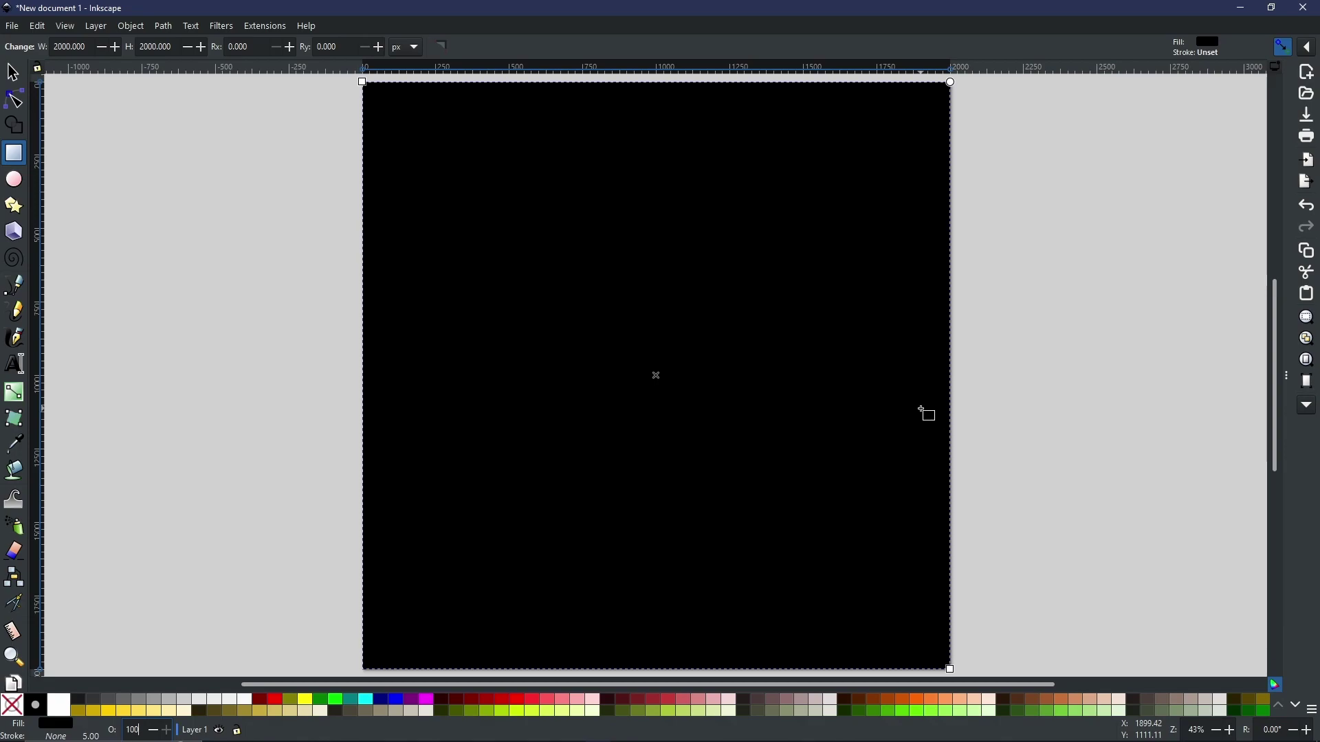
# Lock the W/H ratio and set the square's width to 2000/3 (666.667 px)
pyautogui.click(13, 73)
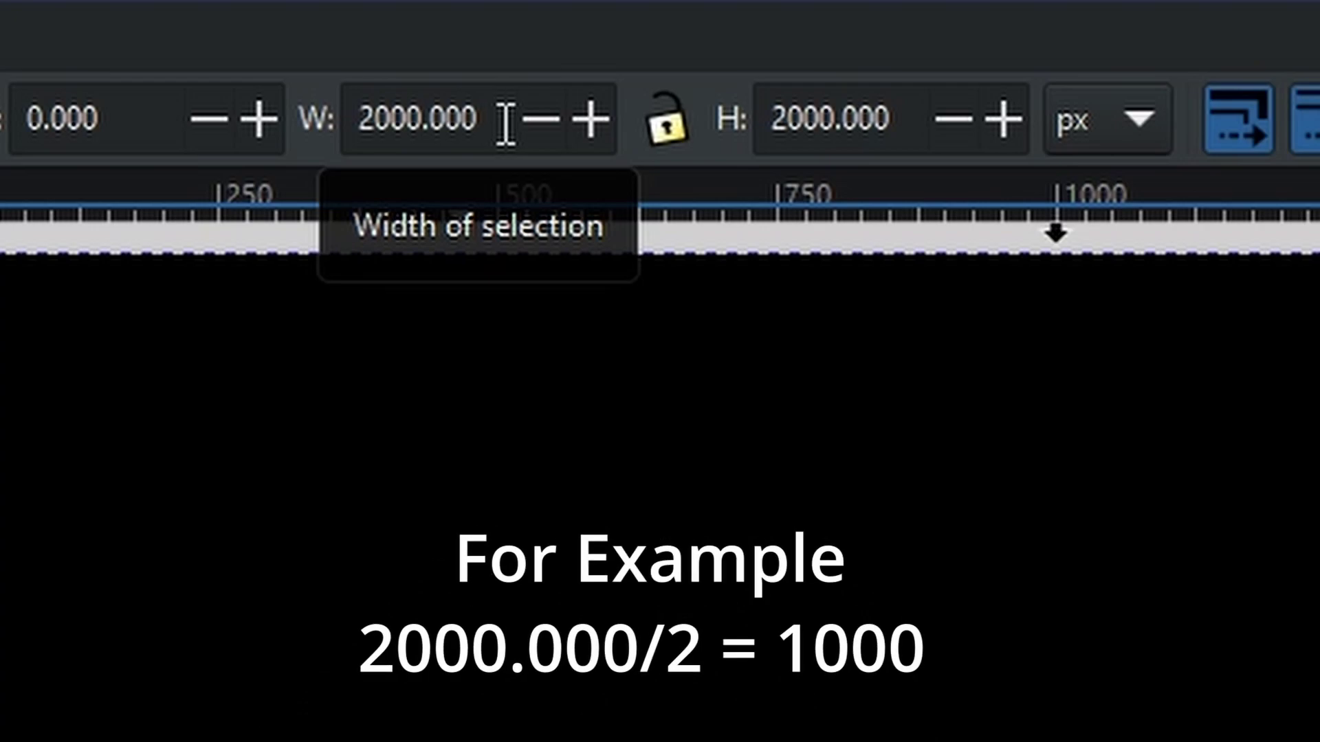
pyautogui.click(656, 149)
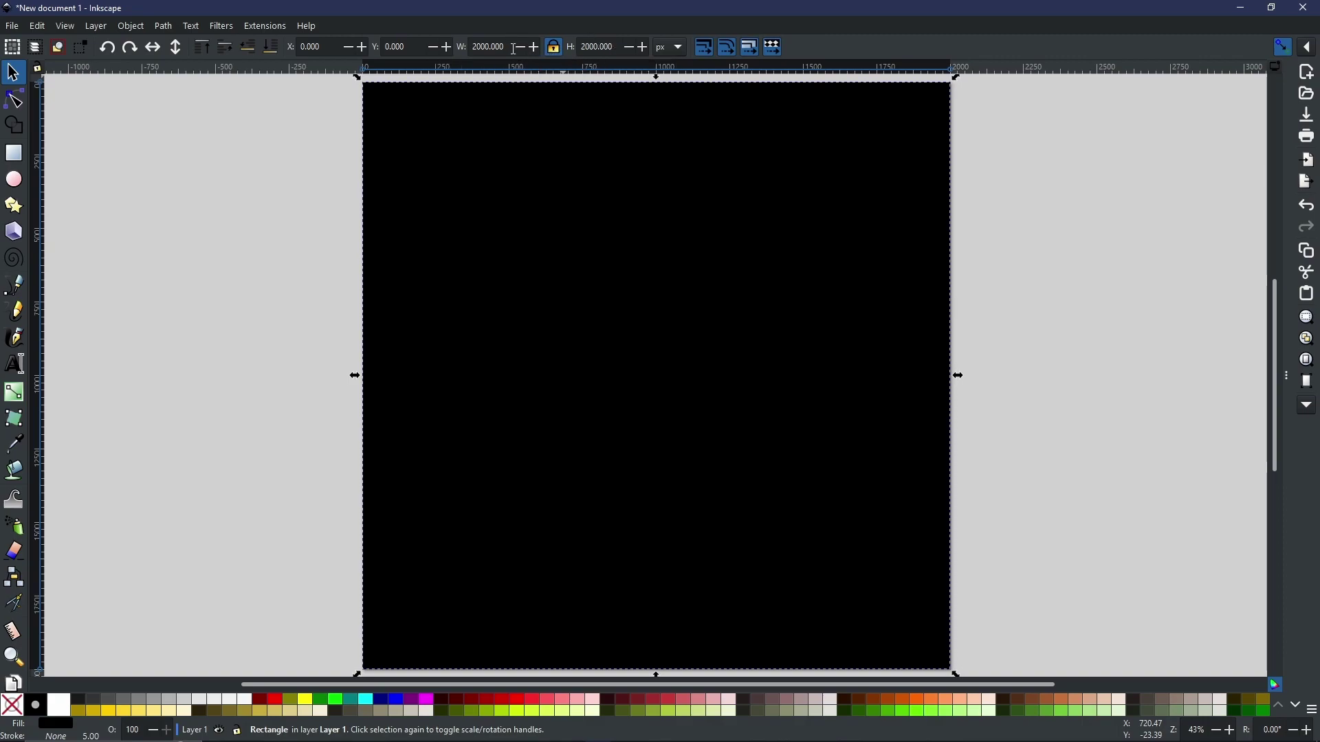
pyautogui.click(507, 46)
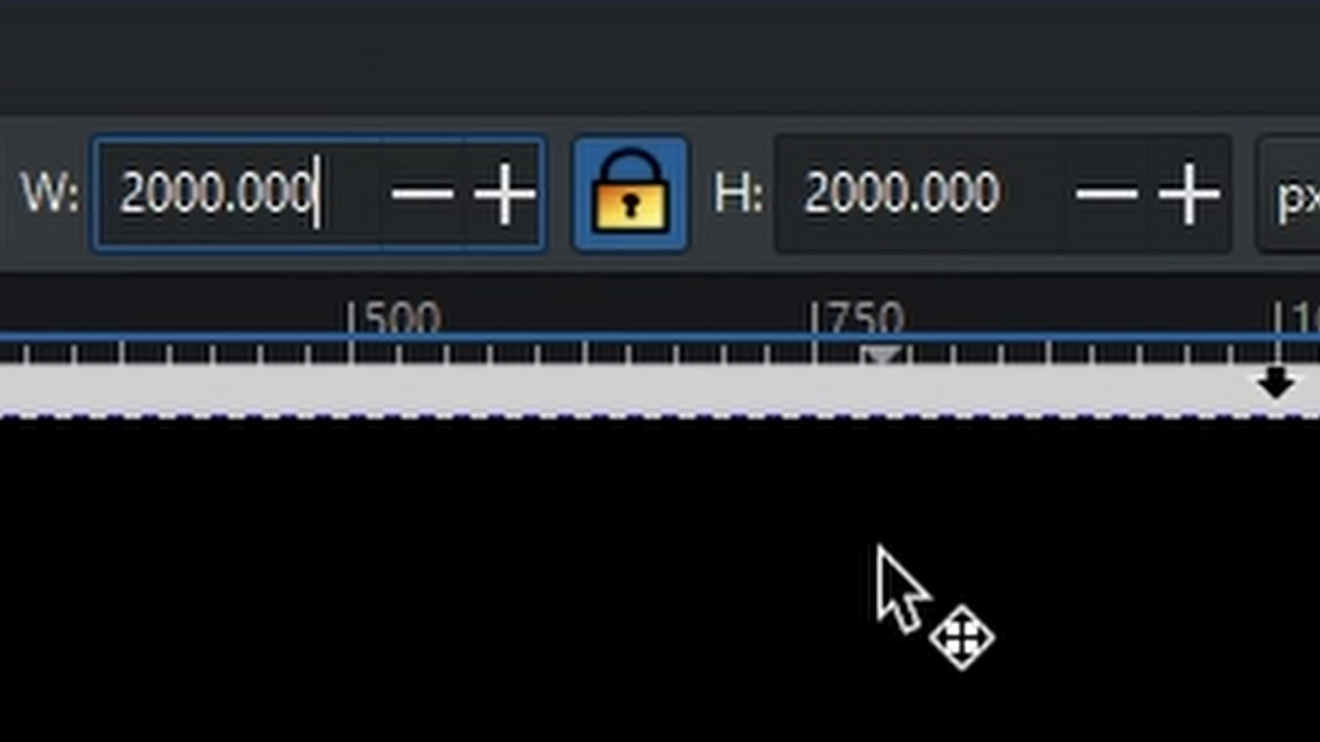
pyautogui.write('/')
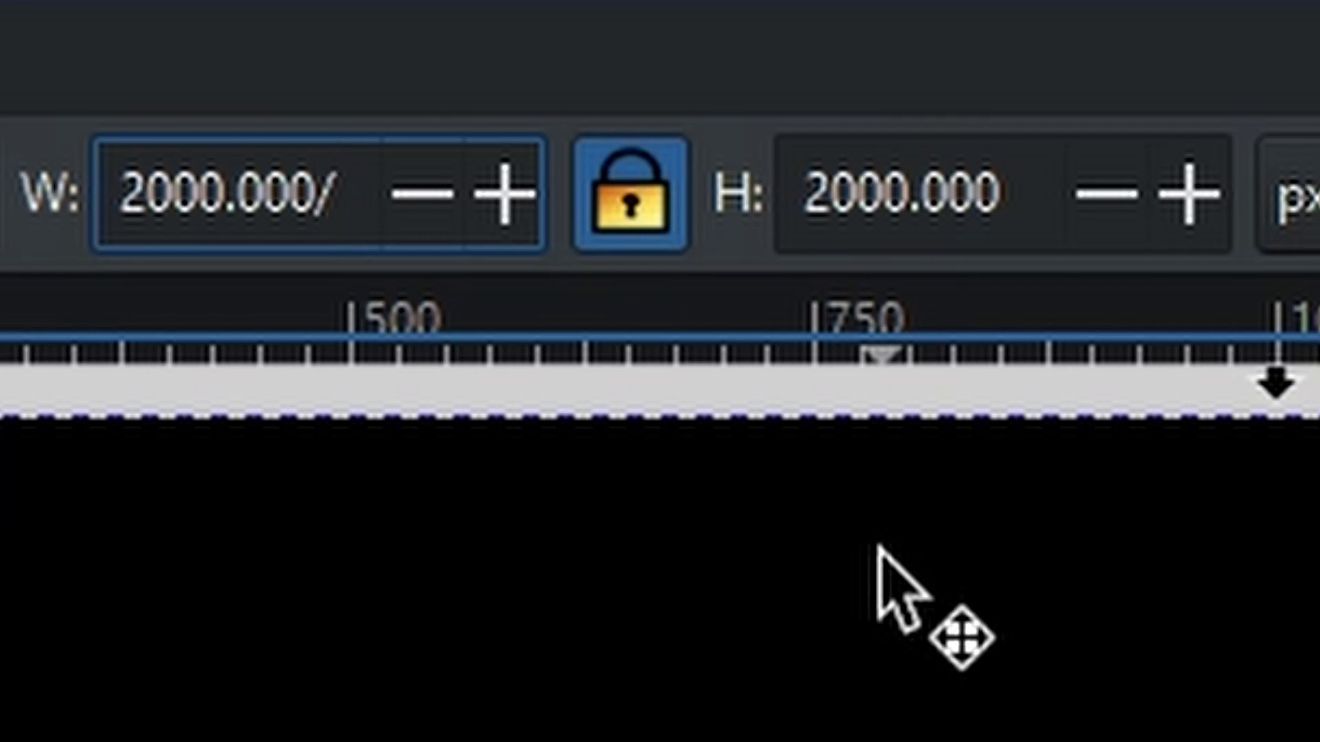
pyautogui.write('3')
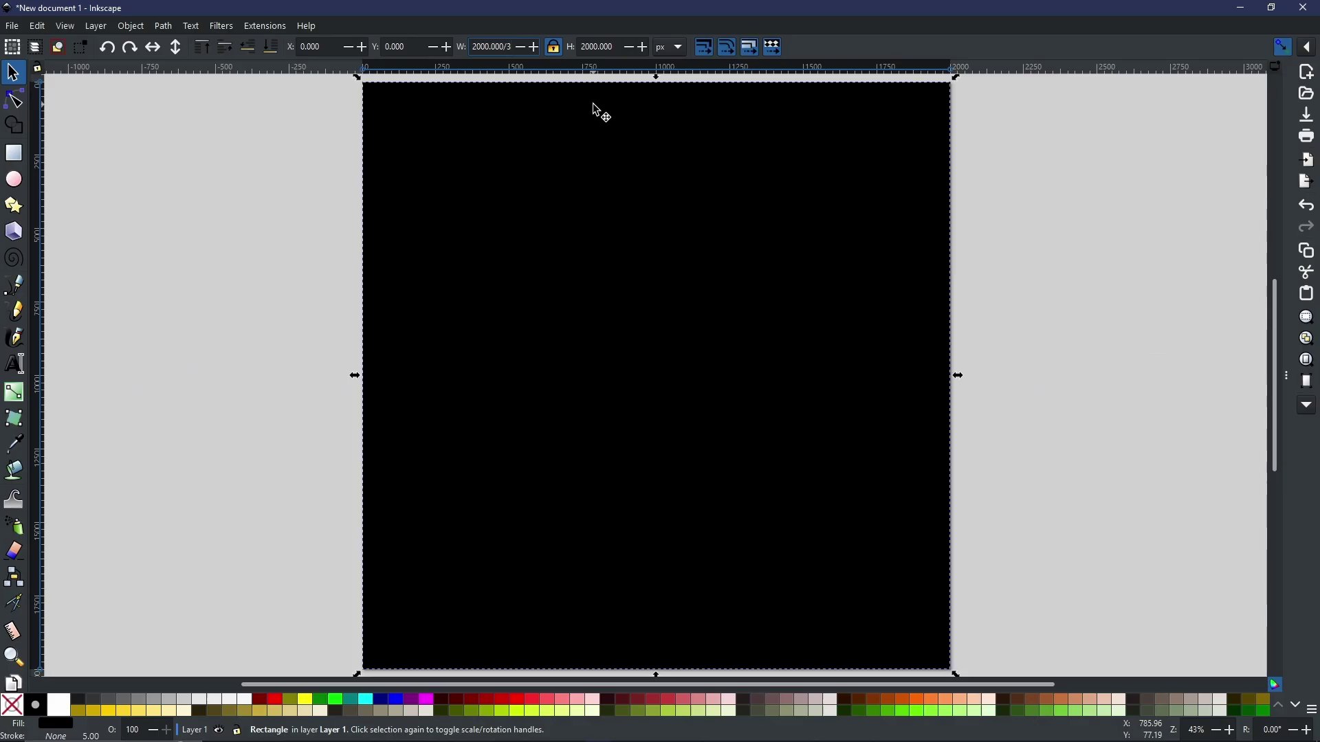
pyautogui.press('Return')
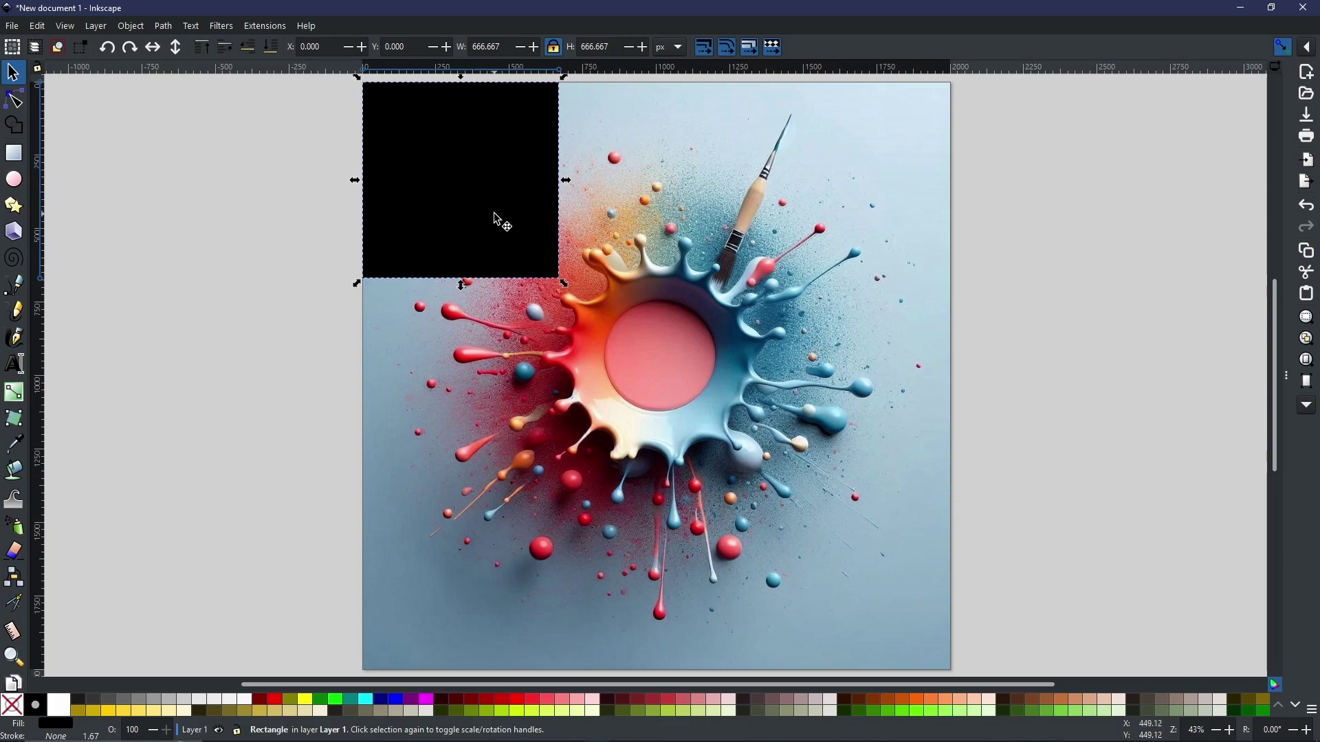
# Duplicate the black square, drag copies to fill the page, and delete the spare off-page copy
pyautogui.rightClick(464, 195)
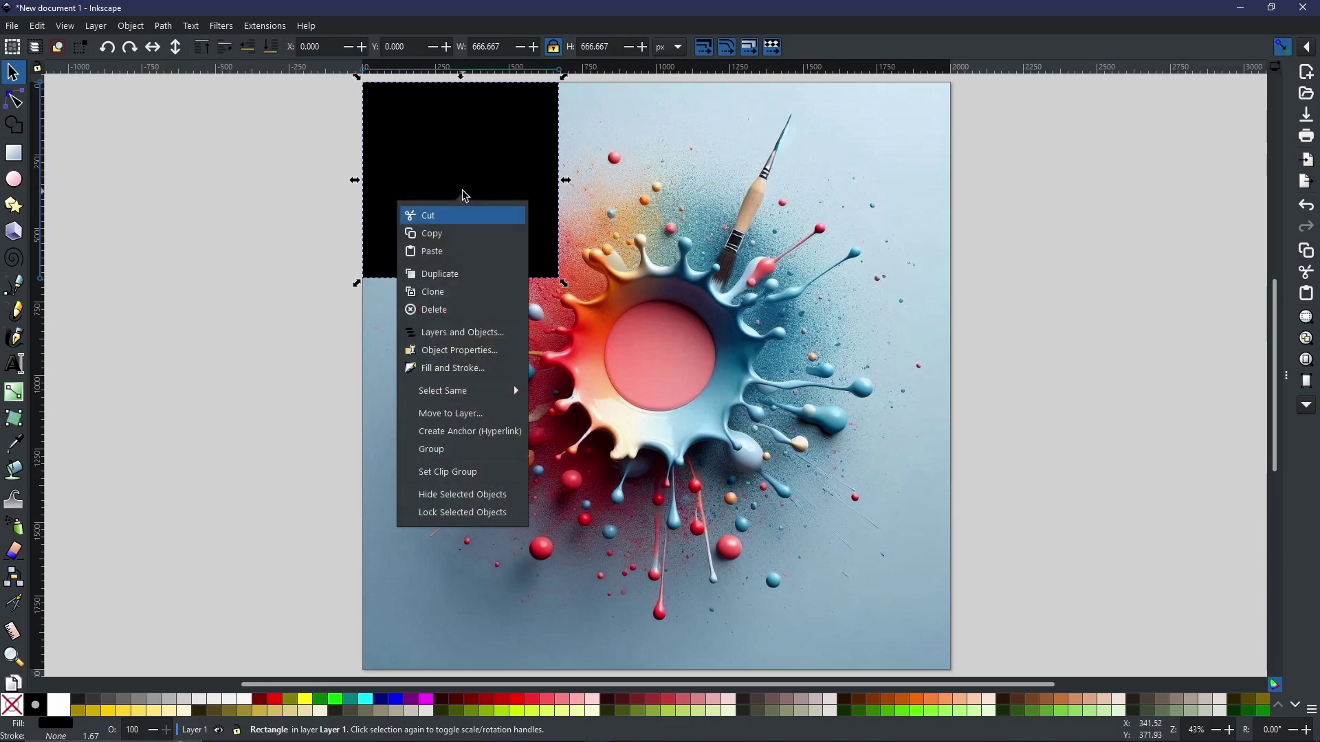
pyautogui.click(473, 275)
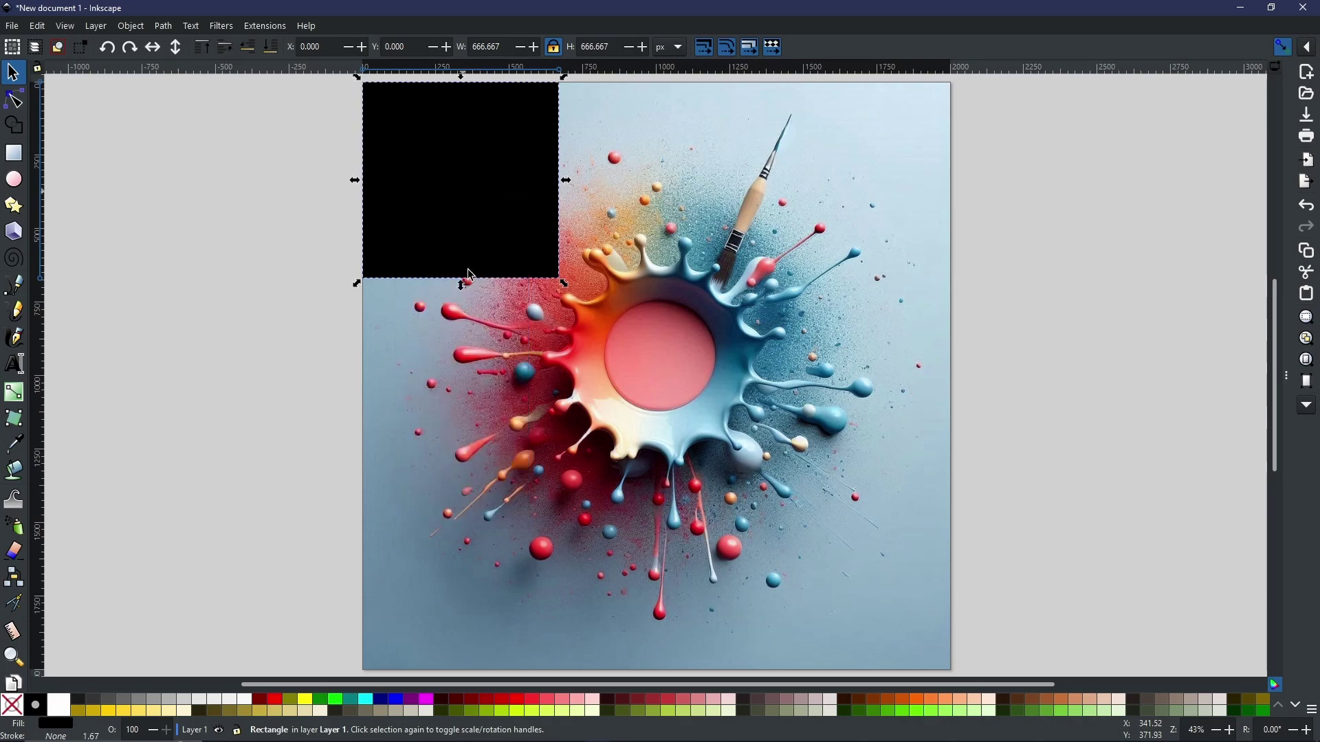
pyautogui.moveTo(405, 196); pyautogui.dragTo(627, 212)
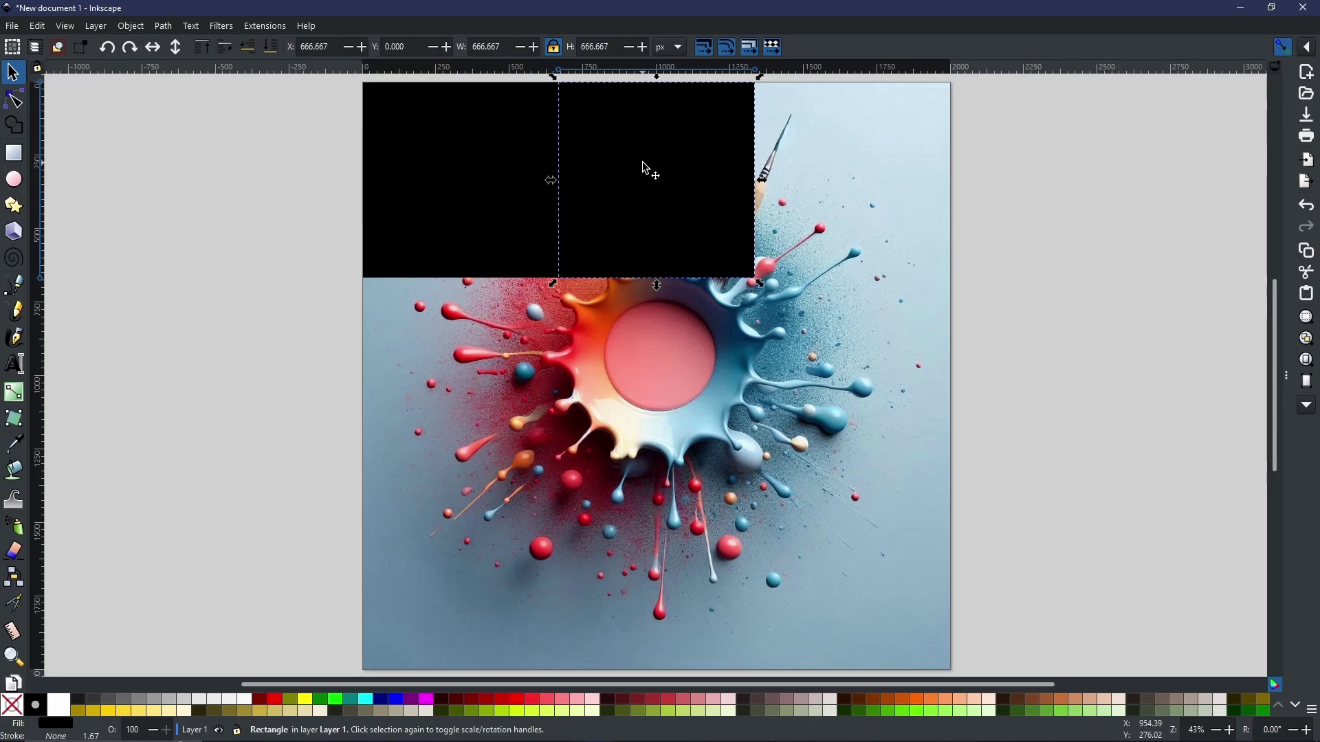
pyautogui.moveTo(647, 168); pyautogui.dragTo(1082, 295)
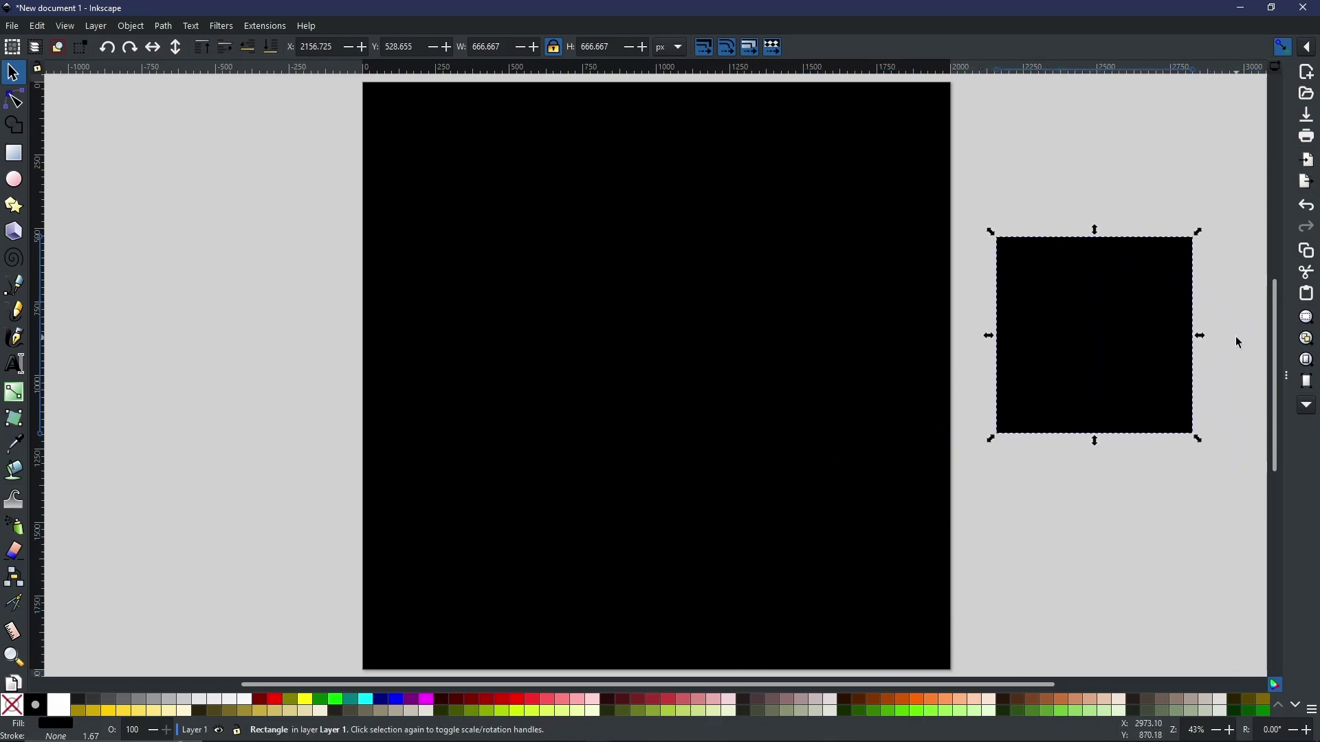
pyautogui.press('Delete')
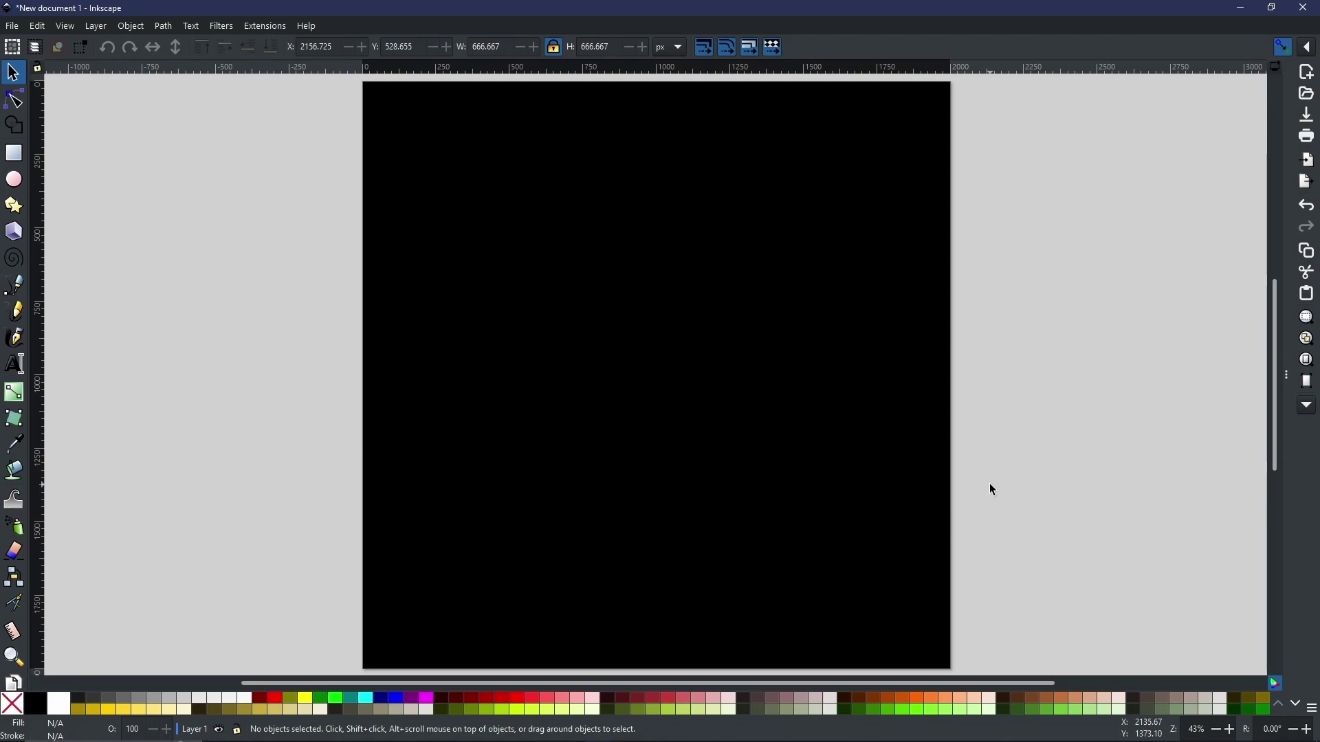
# Reposition the top-left black square across the grid with a drag and arrow-key nudges
pyautogui.click(369, 150)
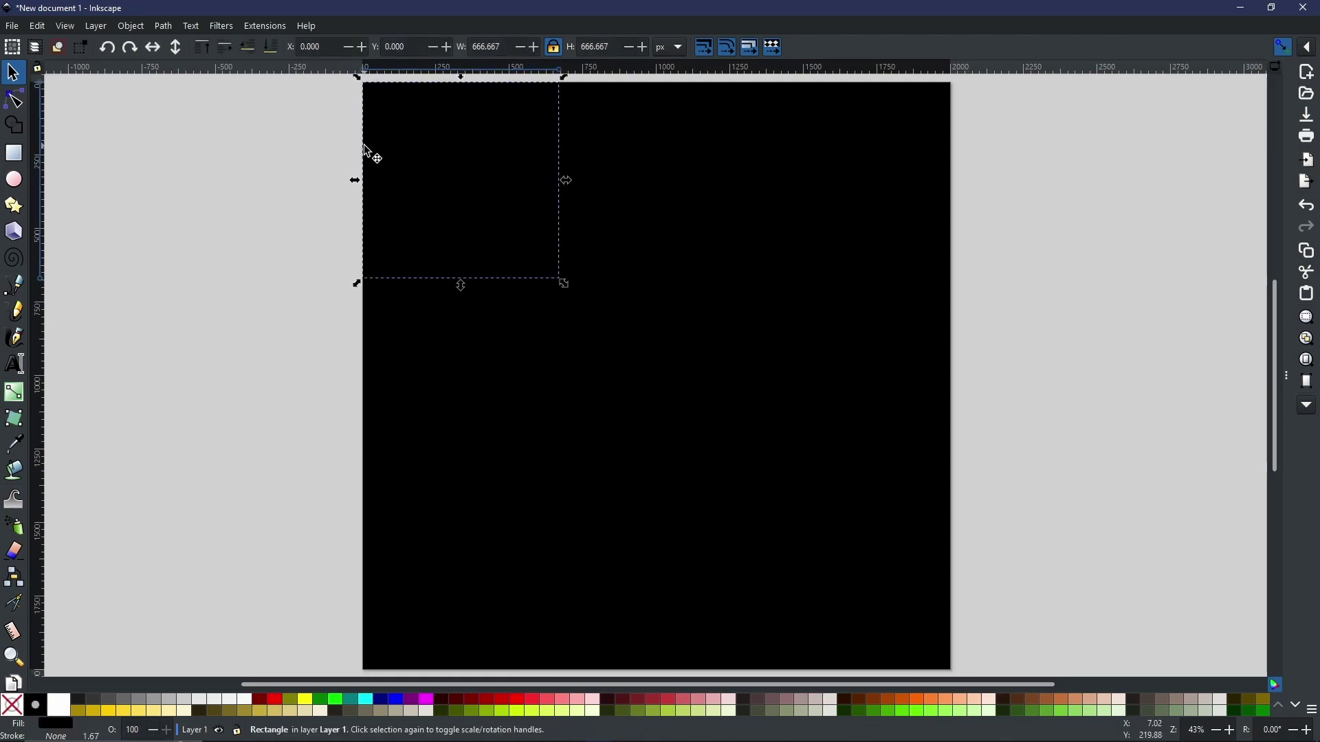
pyautogui.moveTo(663, 174); pyautogui.dragTo(839, 371)
pyautogui.press('Down')
pyautogui.press('Left')
pyautogui.press('Left')
pyautogui.press('Down')
pyautogui.press('Right')
pyautogui.press('Right')
pyautogui.click(1135, 396)
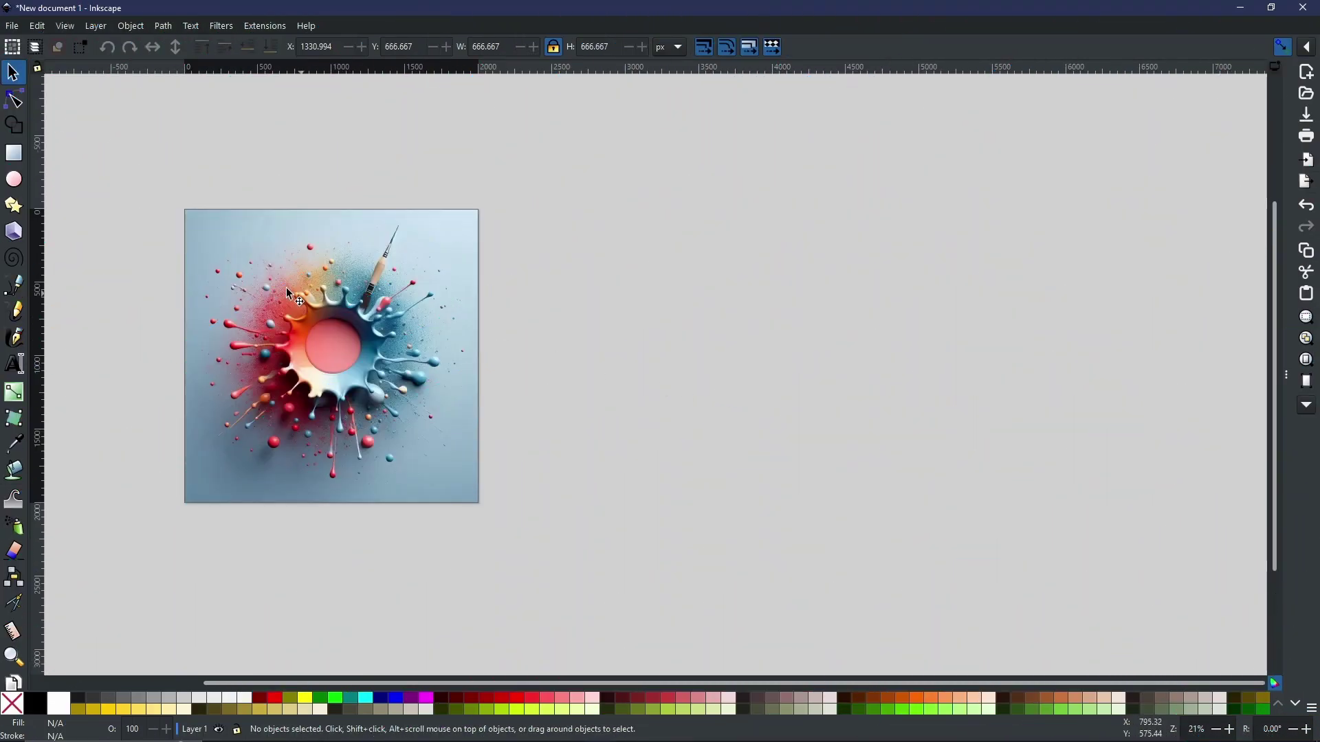
# Clip the paint-splash image to one black square and move the tile beside the grid
pyautogui.moveTo(336, 320)
pyautogui.mouseDown()
pyautogui.moveTo(407, 373)
pyautogui.moveTo(749, 296)
pyautogui.moveTo(786, 307)
pyautogui.moveTo(788, 275)
pyautogui.moveTo(863, 279)
pyautogui.moveTo(807, 311)
pyautogui.moveTo(781, 286)
pyautogui.moveTo(781, 248)
pyautogui.mouseUp()
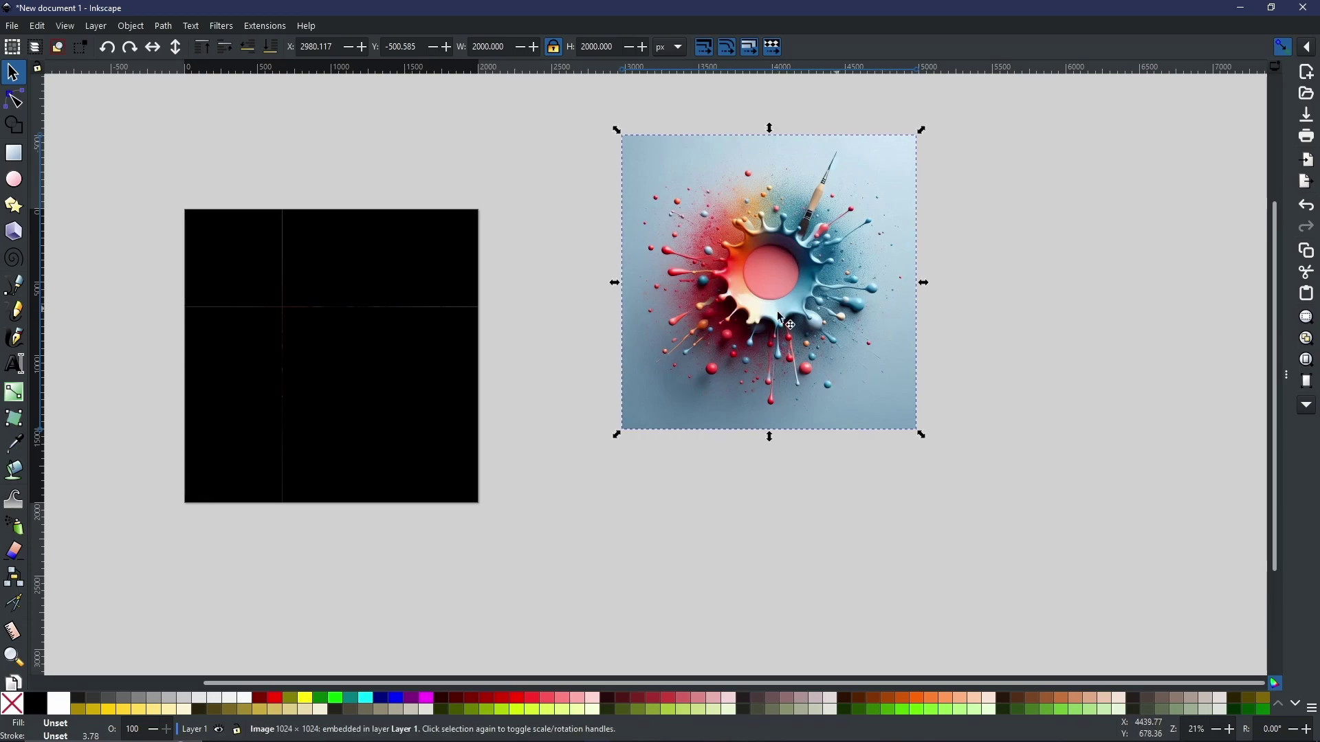
pyautogui.click(260, 285)
pyautogui.moveTo(230, 262); pyautogui.dragTo(649, 180)
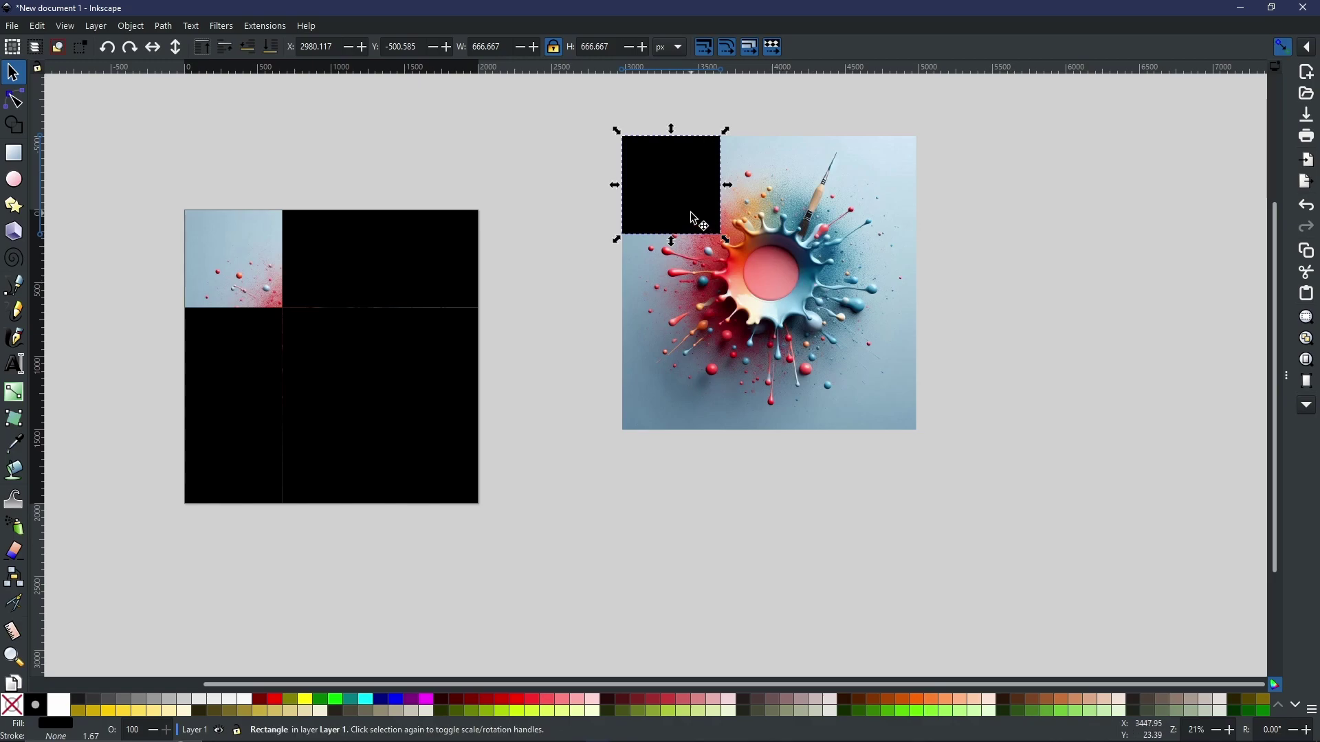
pyautogui.keyDown('shift'); pyautogui.click(803, 225); pyautogui.keyUp('shift')
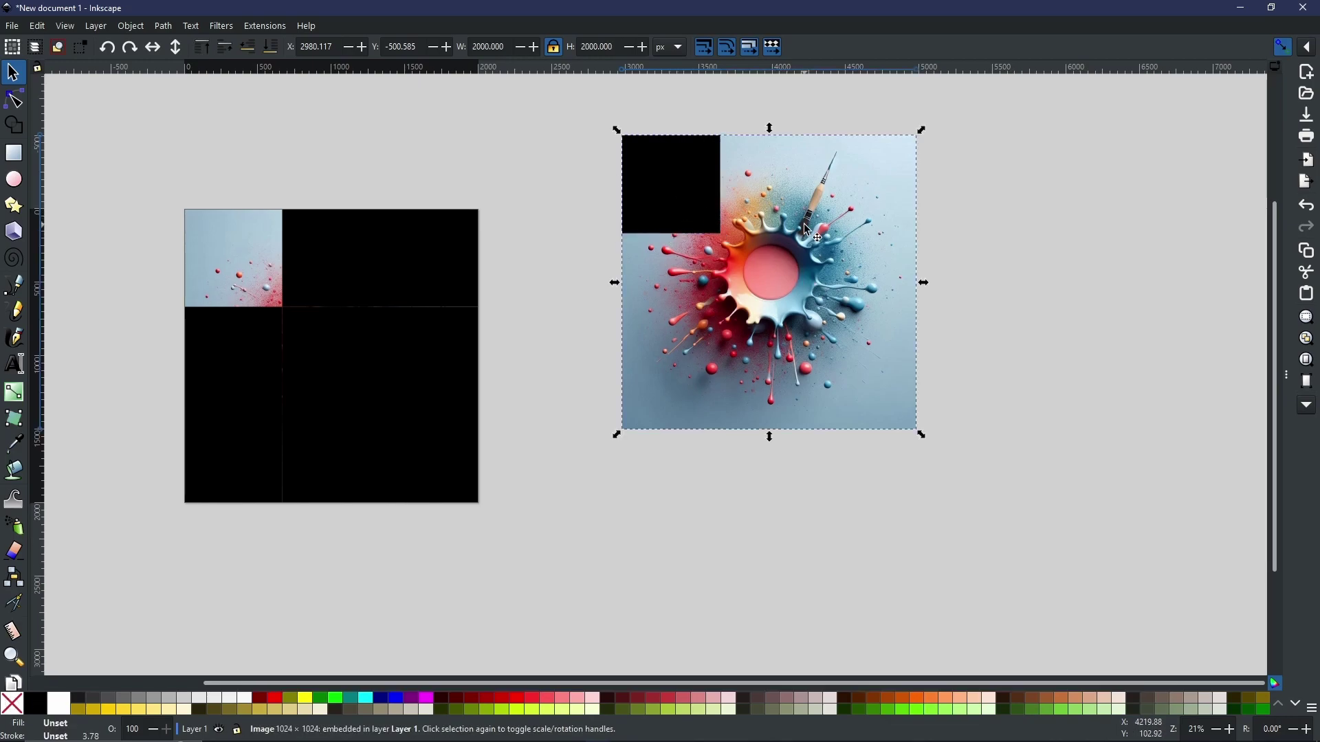
pyautogui.rightClick(648, 185)
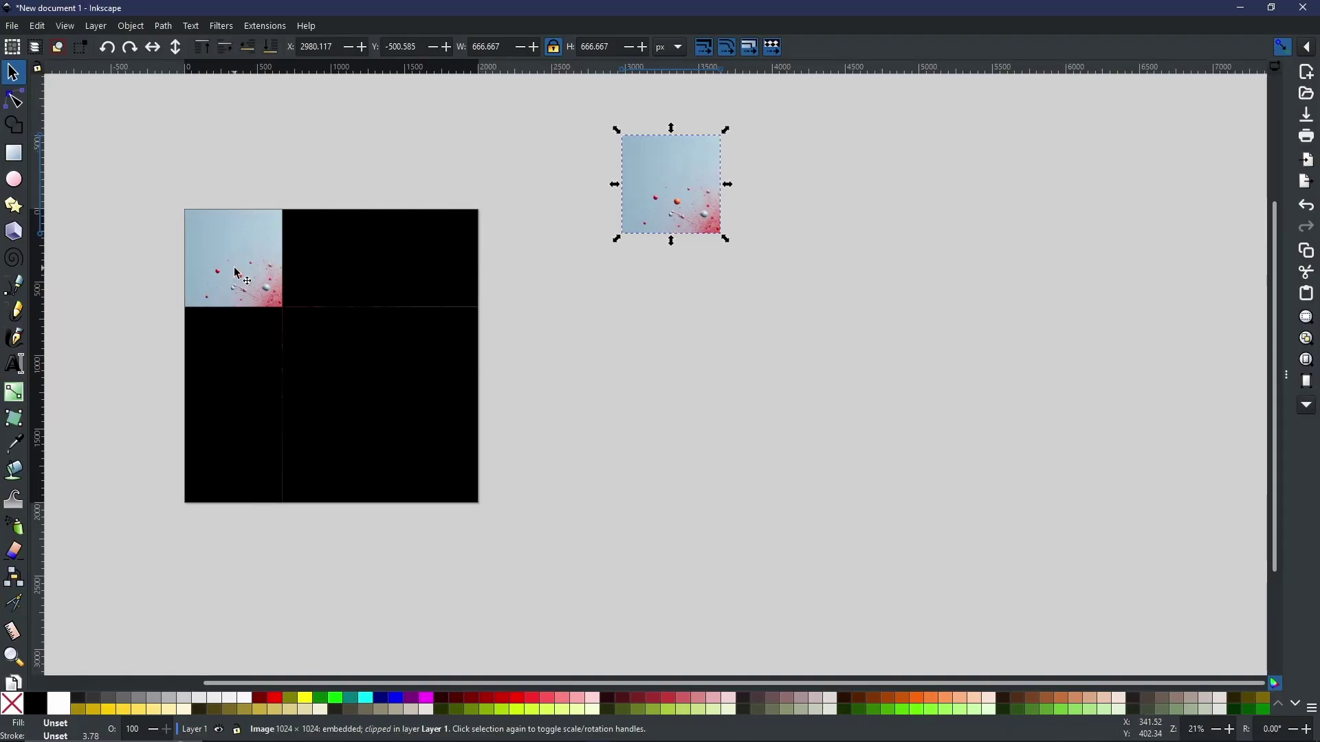
pyautogui.click(278, 275)
pyautogui.moveTo(279, 275); pyautogui.dragTo(912, 276)
# Clip the image to the top-middle square, place it beside the first tile, then release the clip
pyautogui.click(318, 287)
pyautogui.moveTo(317, 287); pyautogui.dragTo(923, 229)
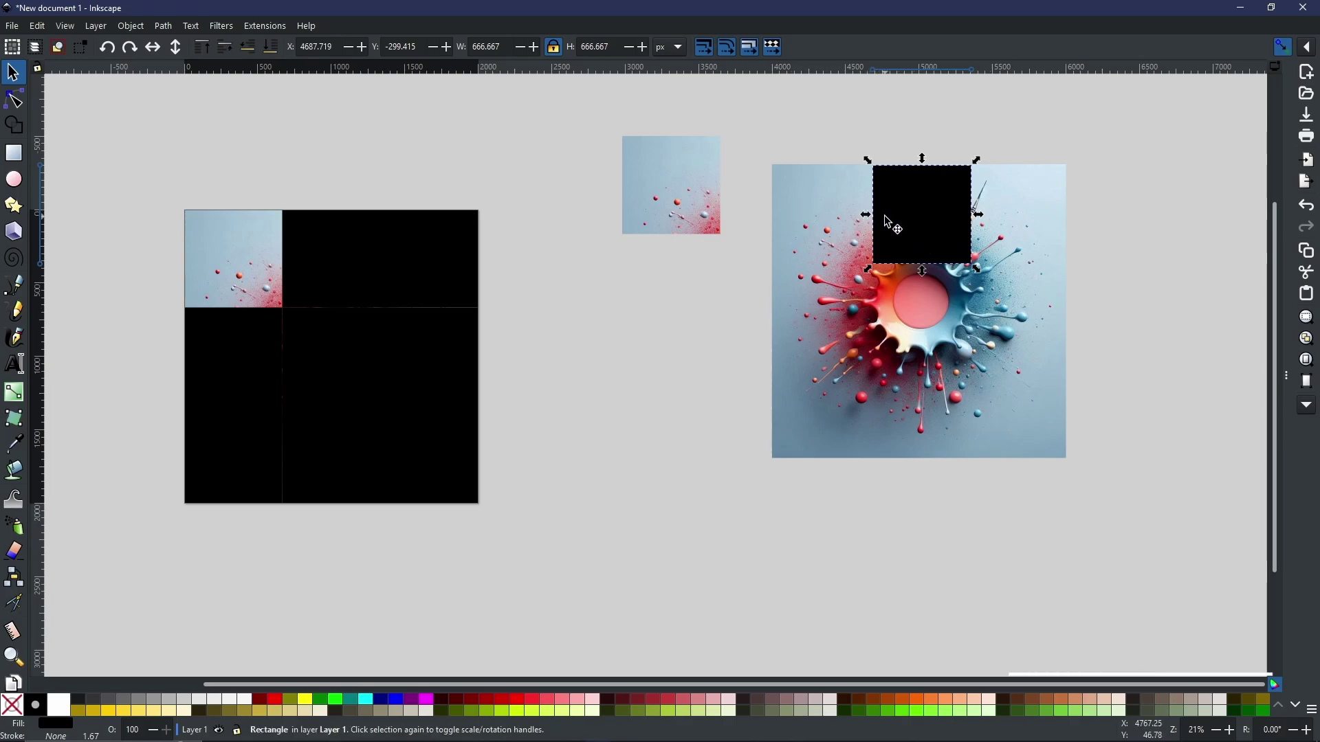
pyautogui.keyDown('shift'); pyautogui.click(963, 295); pyautogui.keyUp('shift')
pyautogui.rightClick(963, 295)
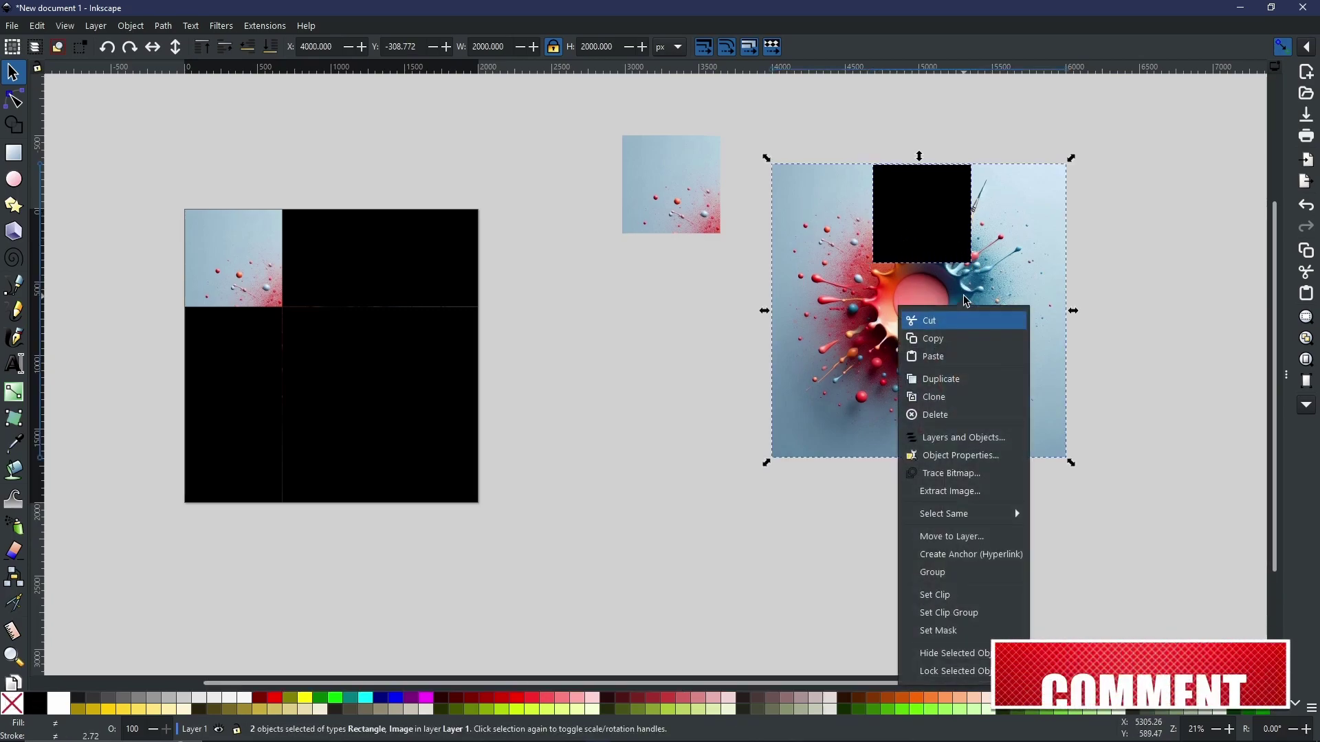
pyautogui.click(934, 594)
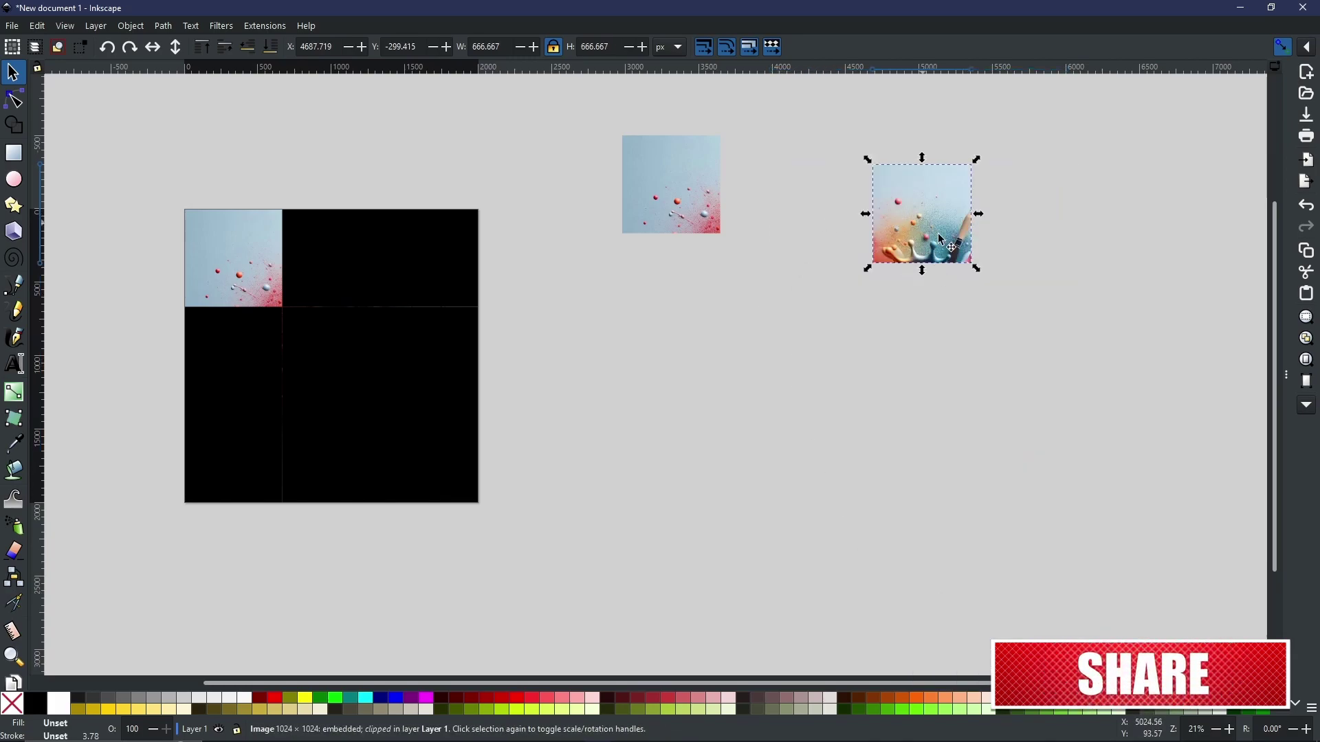
pyautogui.moveTo(922, 236); pyautogui.dragTo(768, 212)
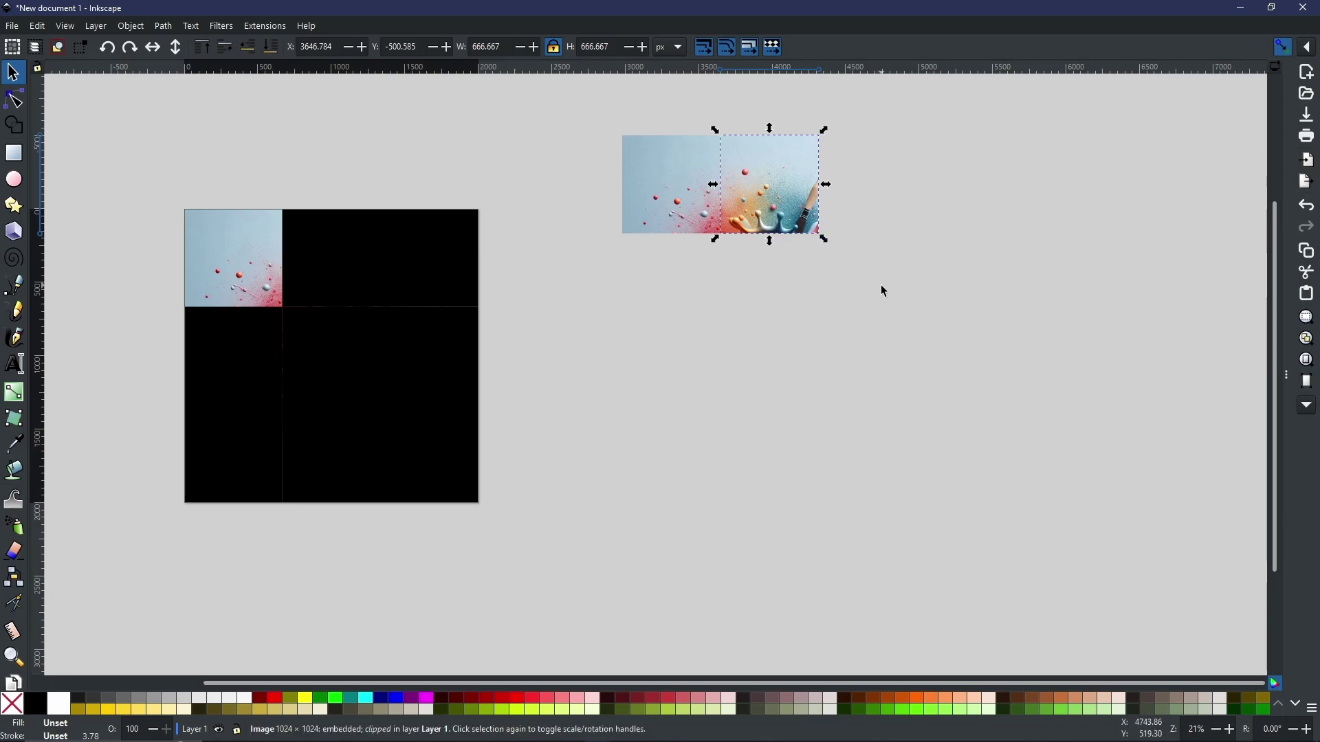
pyautogui.rightClick(810, 208)
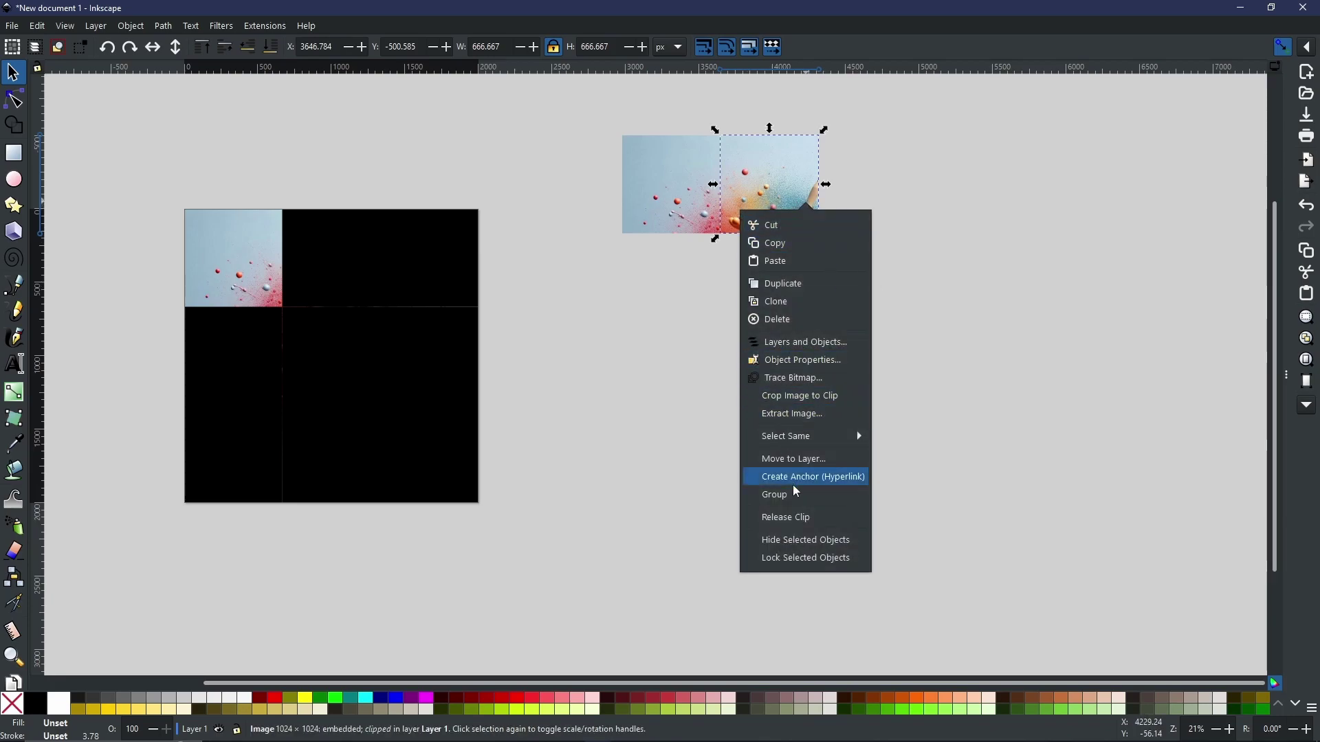
pyautogui.click(785, 517)
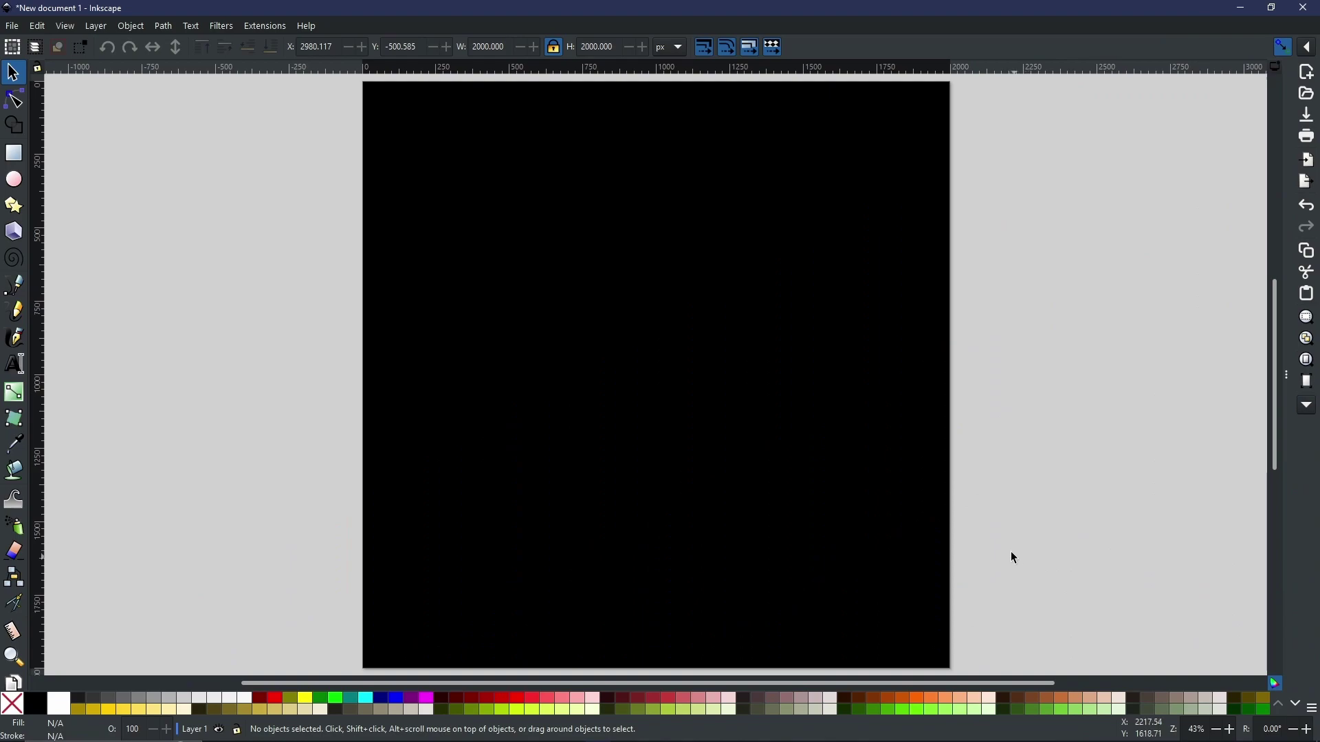
# Shift the centre square to check the image underneath, then select all squares and the image
pyautogui.click(656, 382)
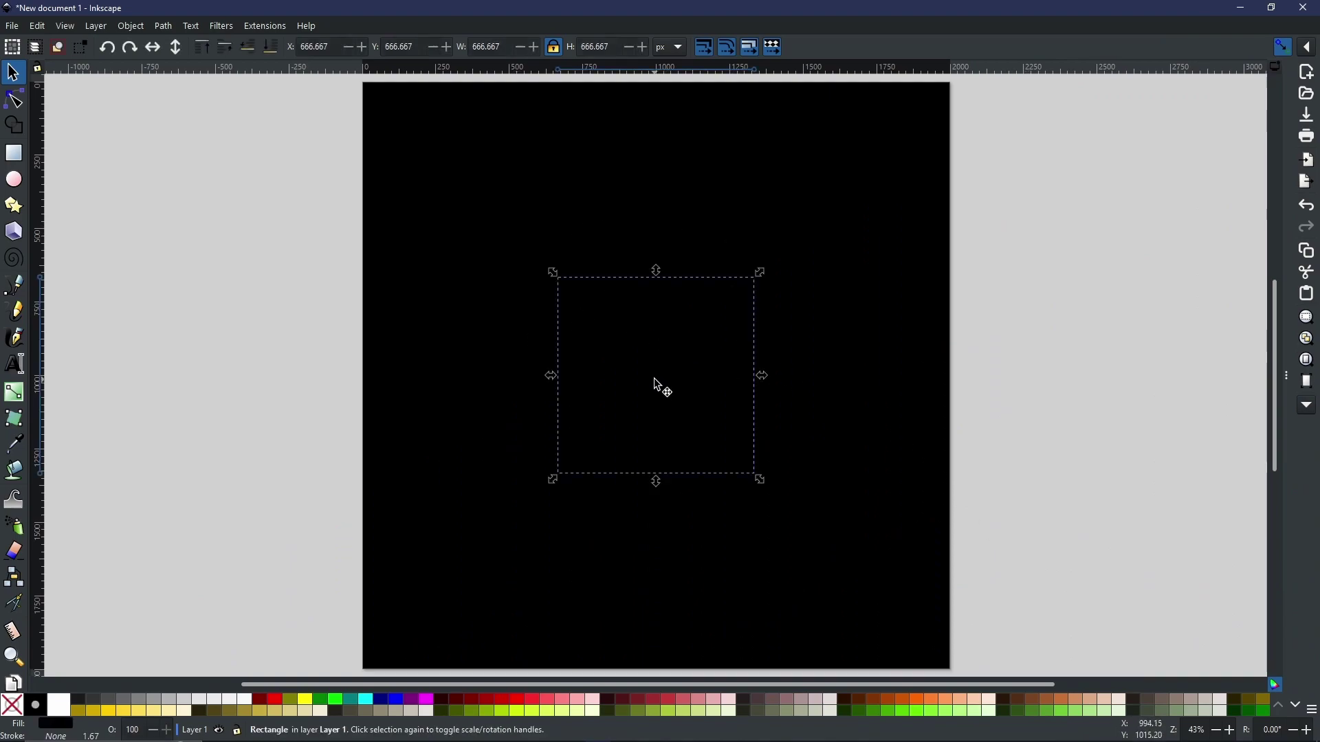
pyautogui.moveTo(653, 377)
pyautogui.mouseDown()
pyautogui.moveTo(972, 480)
pyautogui.moveTo(677, 383)
pyautogui.mouseUp()
pyautogui.click(1020, 415)
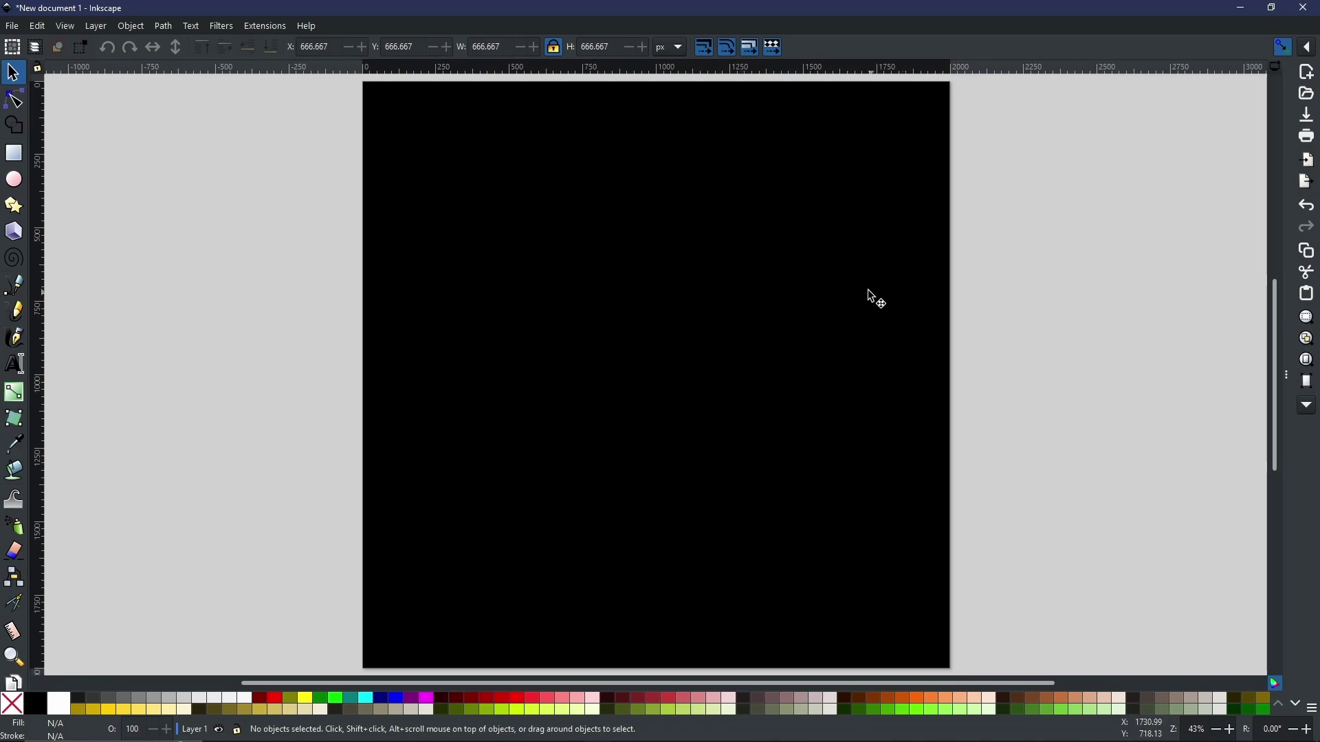
pyautogui.press('ctrl')
pyautogui.hotkey('ctrl', 'a')
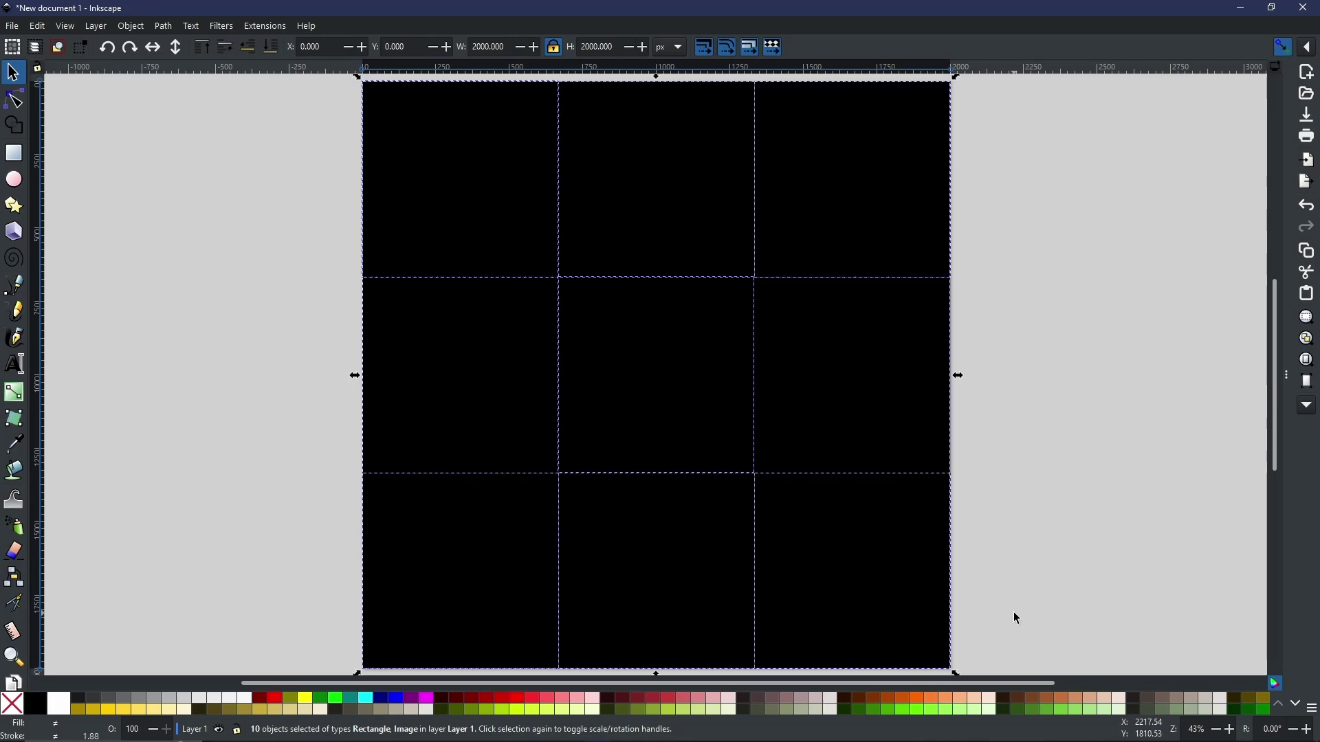
# Activate the Shape Builder tool with all grid squares and the image selected
pyautogui.click(22, 128)
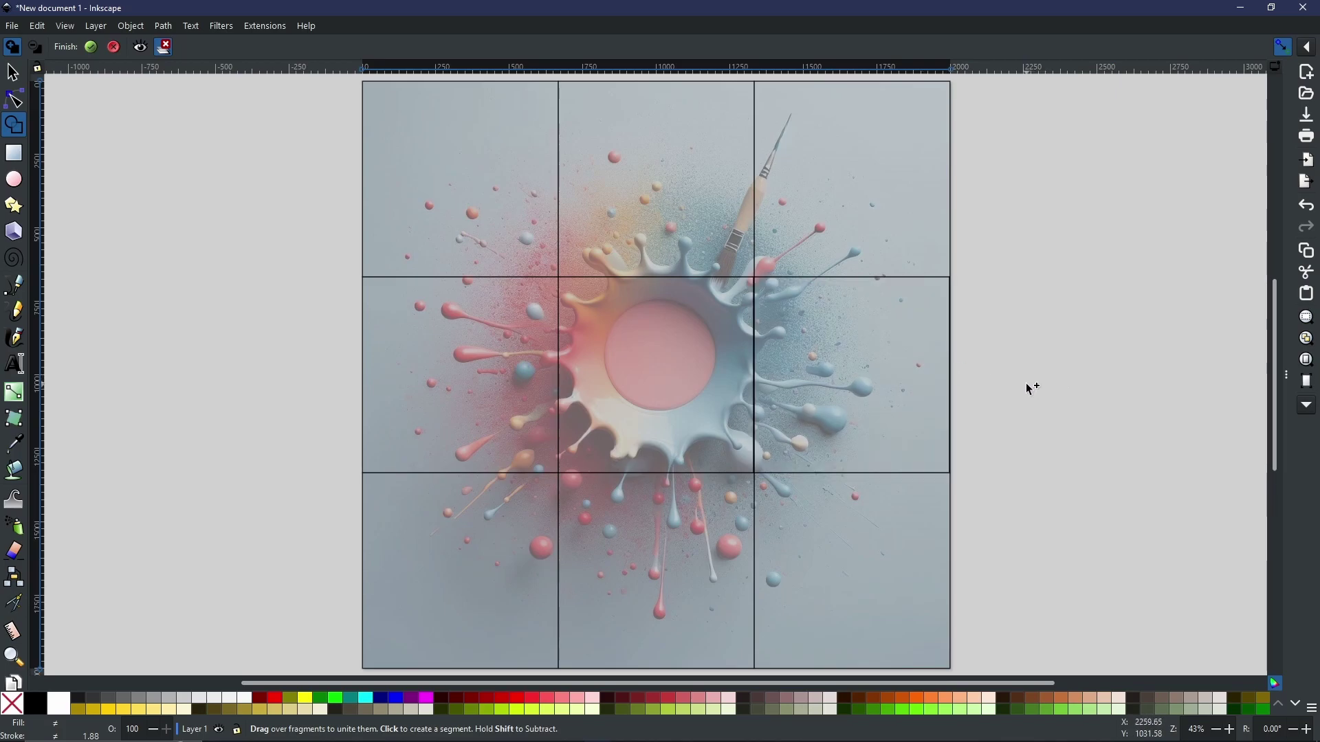
# Exit shape building and snap the middle-right square to X 1333.333
pyautogui.keyDown('ctrl'); pyautogui.scroll(4, 1002, 391); pyautogui.keyUp('ctrl')
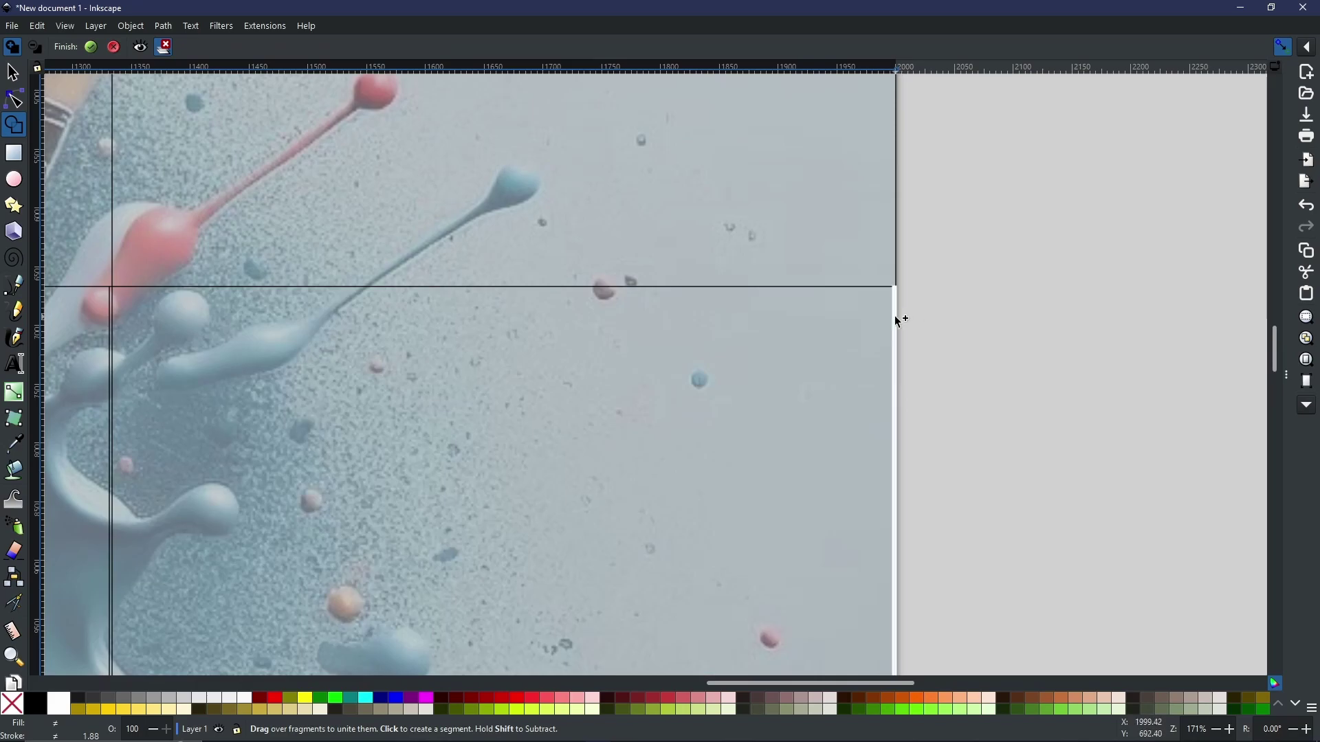
pyautogui.keyDown('ctrl'); pyautogui.scroll(-4, 941, 349); pyautogui.keyUp('ctrl')
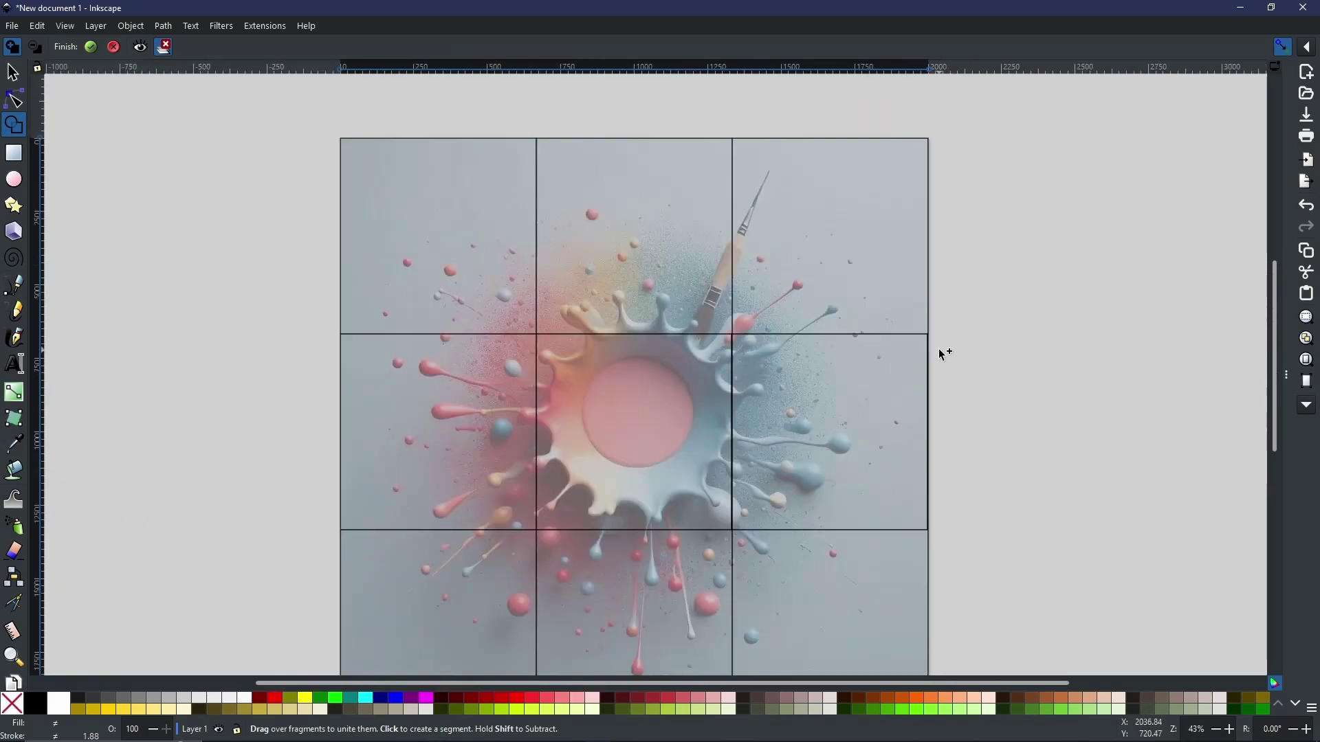
pyautogui.click(116, 46)
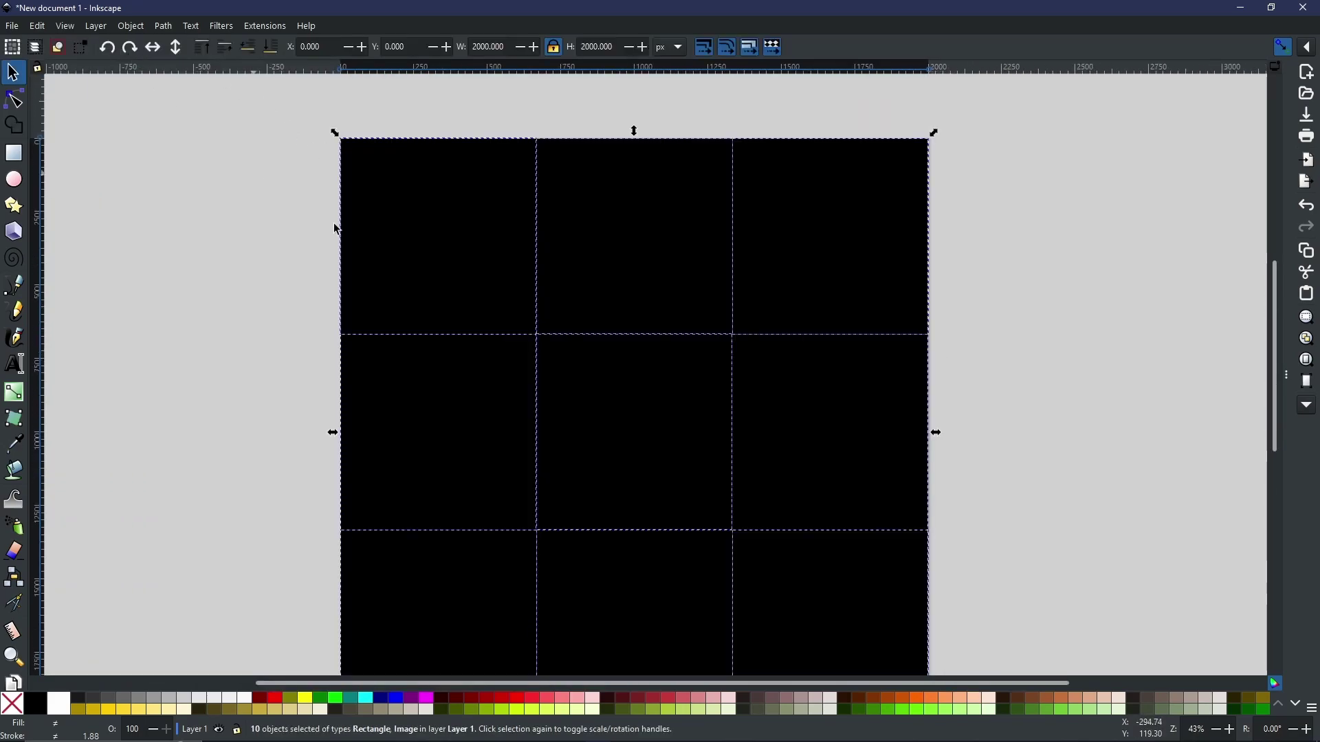
pyautogui.click(787, 381)
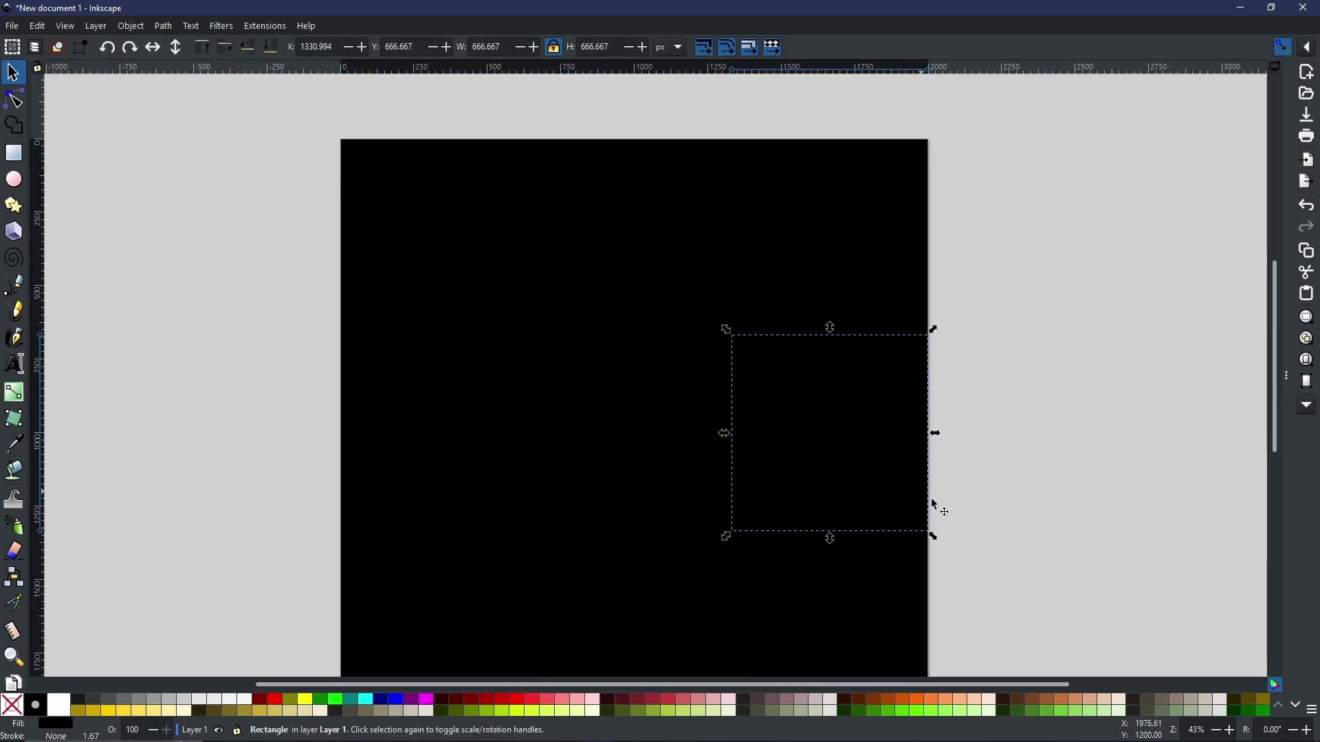
pyautogui.keyDown('ctrl'); pyautogui.scroll(4, 829, 441); pyautogui.keyUp('ctrl')
pyautogui.keyDown('ctrl'); pyautogui.scroll(-2, 832, 433); pyautogui.keyUp('ctrl')
pyautogui.keyDown('ctrl'); pyautogui.scroll(1, 905, 421); pyautogui.keyUp('ctrl')
pyautogui.moveTo(1022, 412); pyautogui.dragTo(1035, 416)
# Reselect all ten objects and reactivate the Shape Builder tool
pyautogui.keyDown('ctrl'); pyautogui.scroll(-2, 1016, 401); pyautogui.keyUp('ctrl')
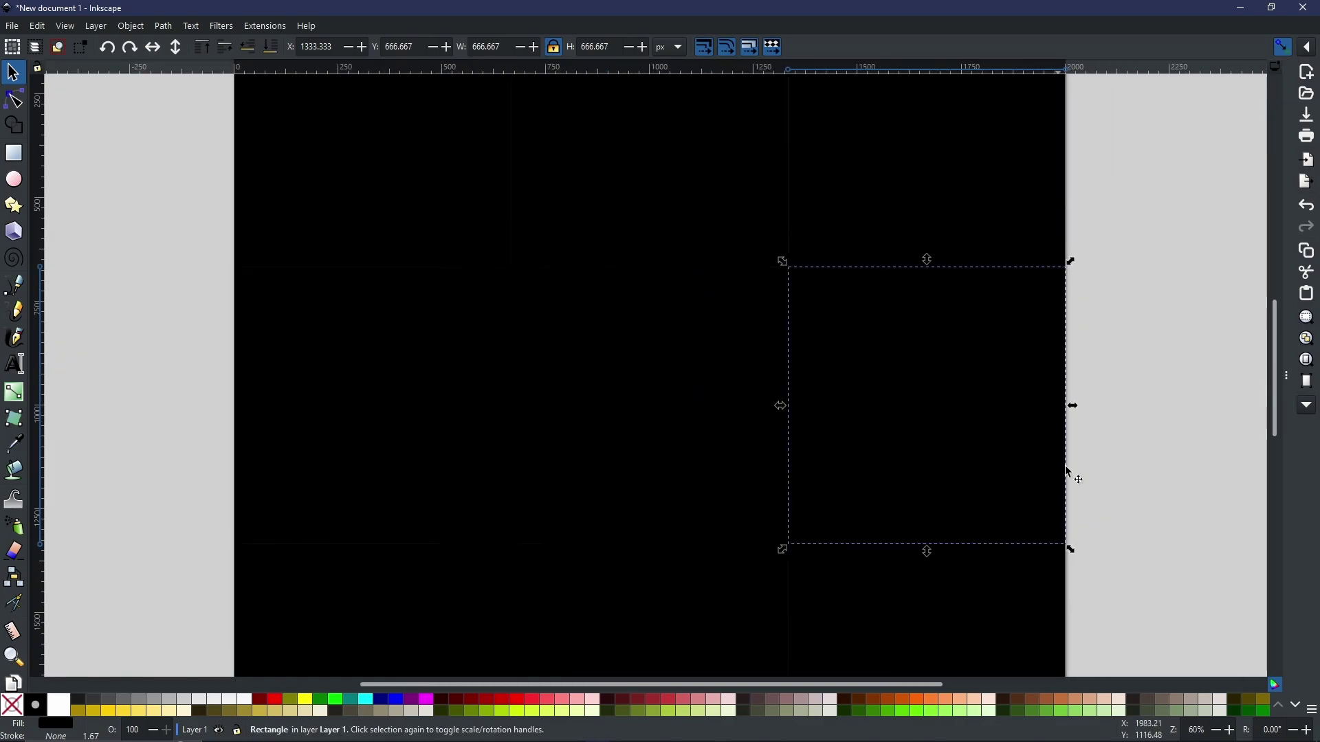
pyautogui.keyDown('ctrl'); pyautogui.scroll(-2, 941, 389); pyautogui.keyUp('ctrl')
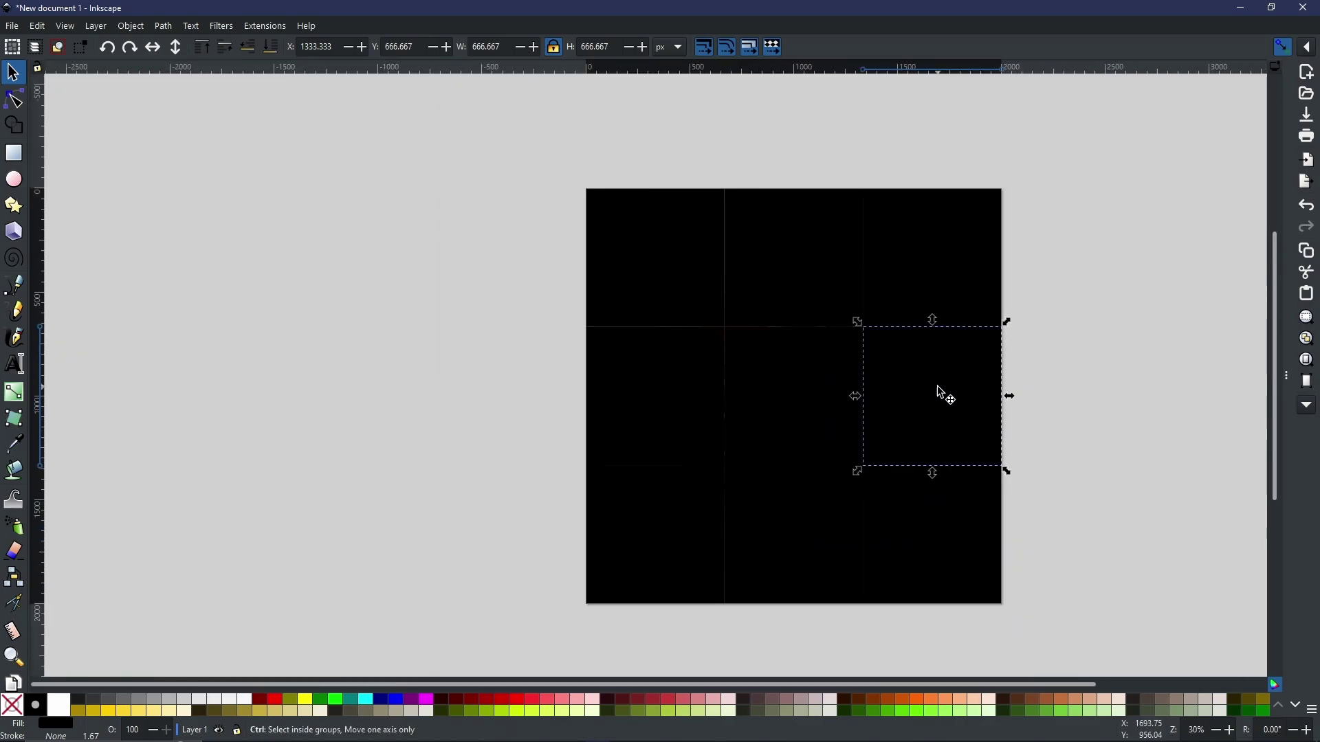
pyautogui.click(496, 218)
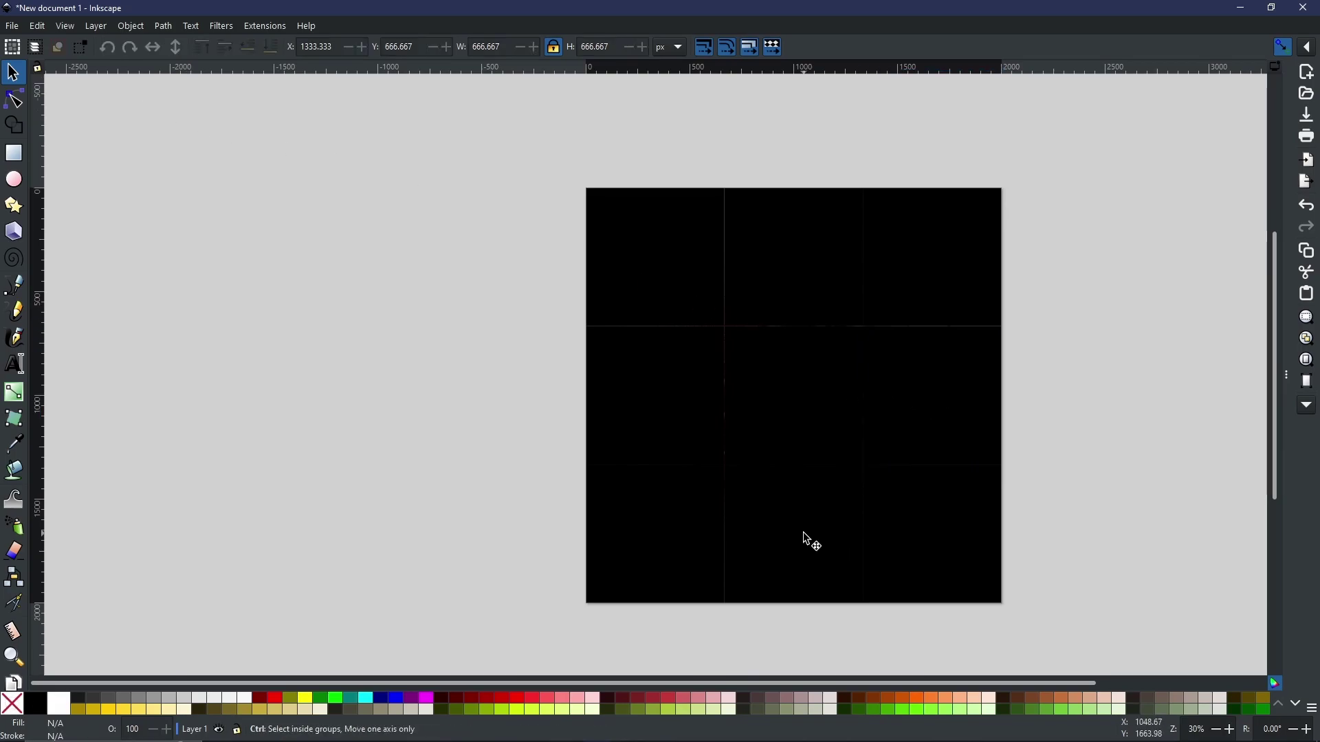
pyautogui.hotkey('ctrl', 'a')
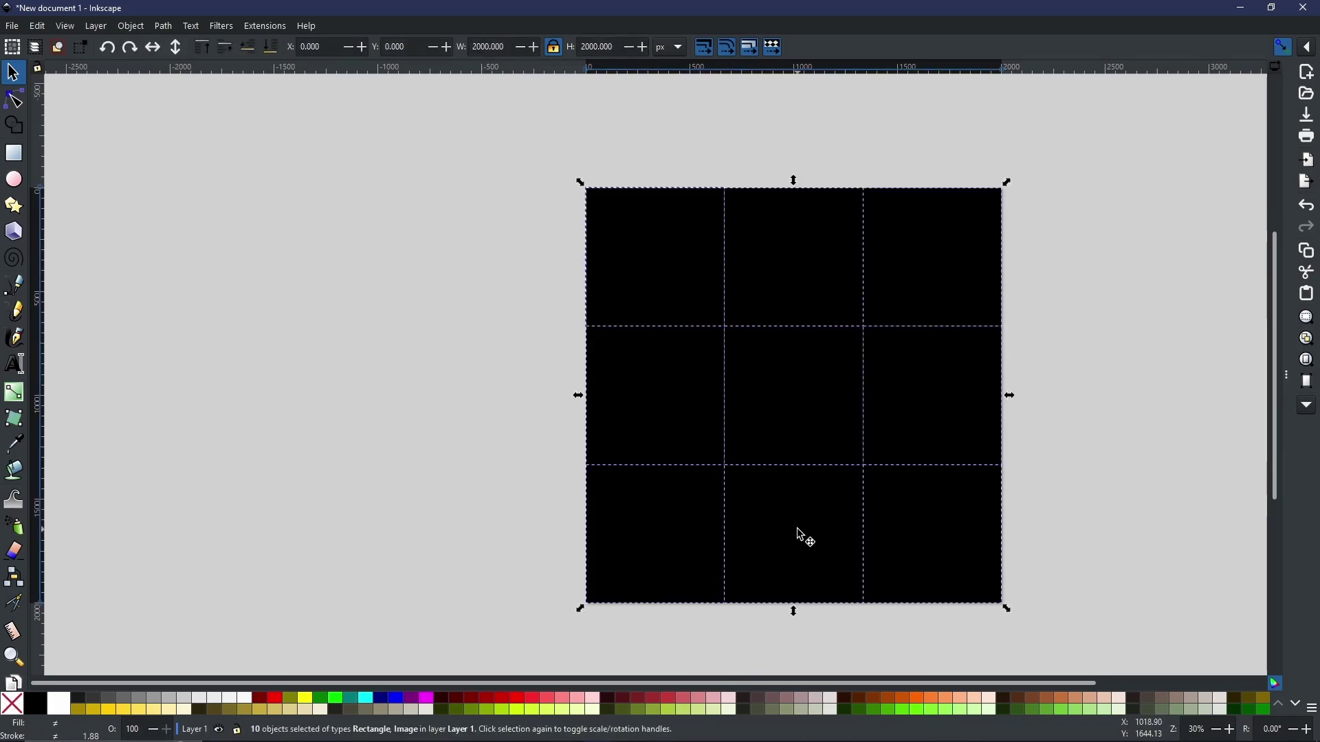
pyautogui.click(13, 127)
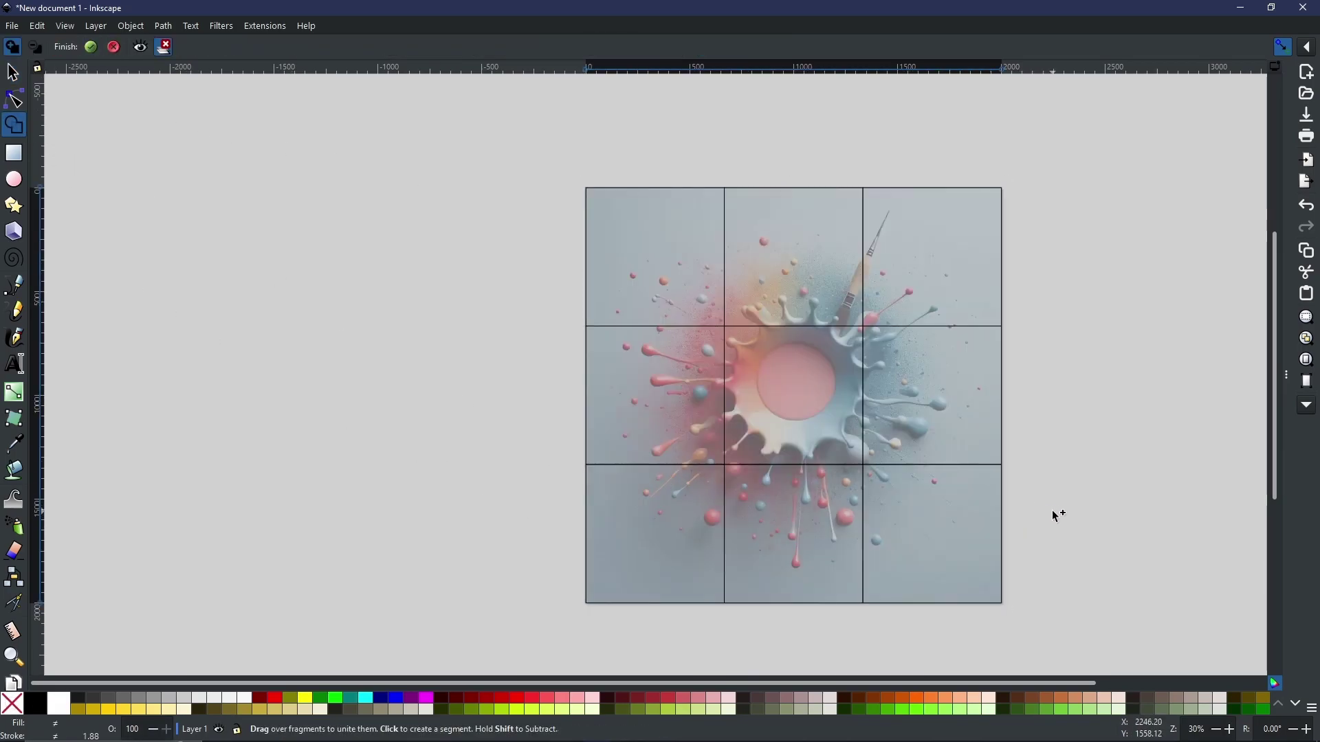
# Add the top-left, top-middle and top-right fragments as tiles
pyautogui.keyDown('ctrl'); pyautogui.scroll(4, 1017, 509); pyautogui.keyUp('ctrl')
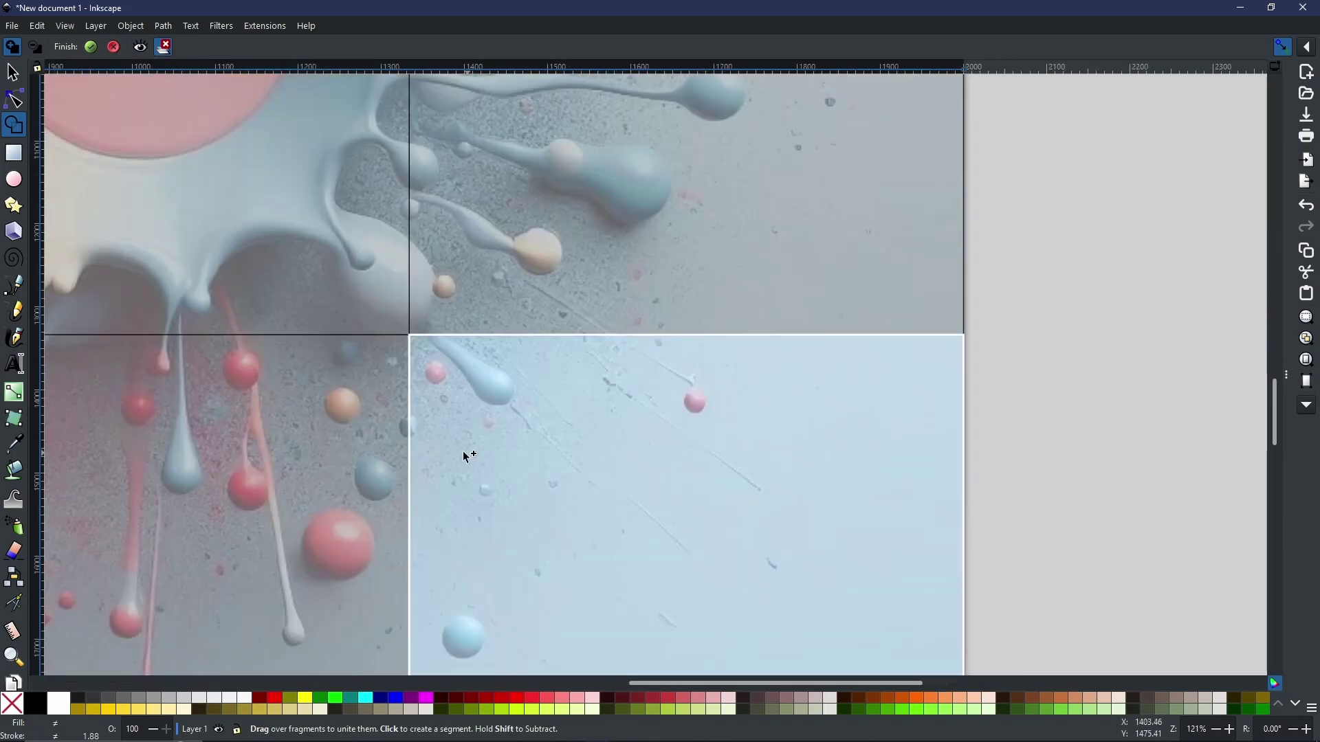
pyautogui.moveTo(466, 456); pyautogui.dragTo(1037, 227)
pyautogui.moveTo(736, 406); pyautogui.dragTo(934, 172)
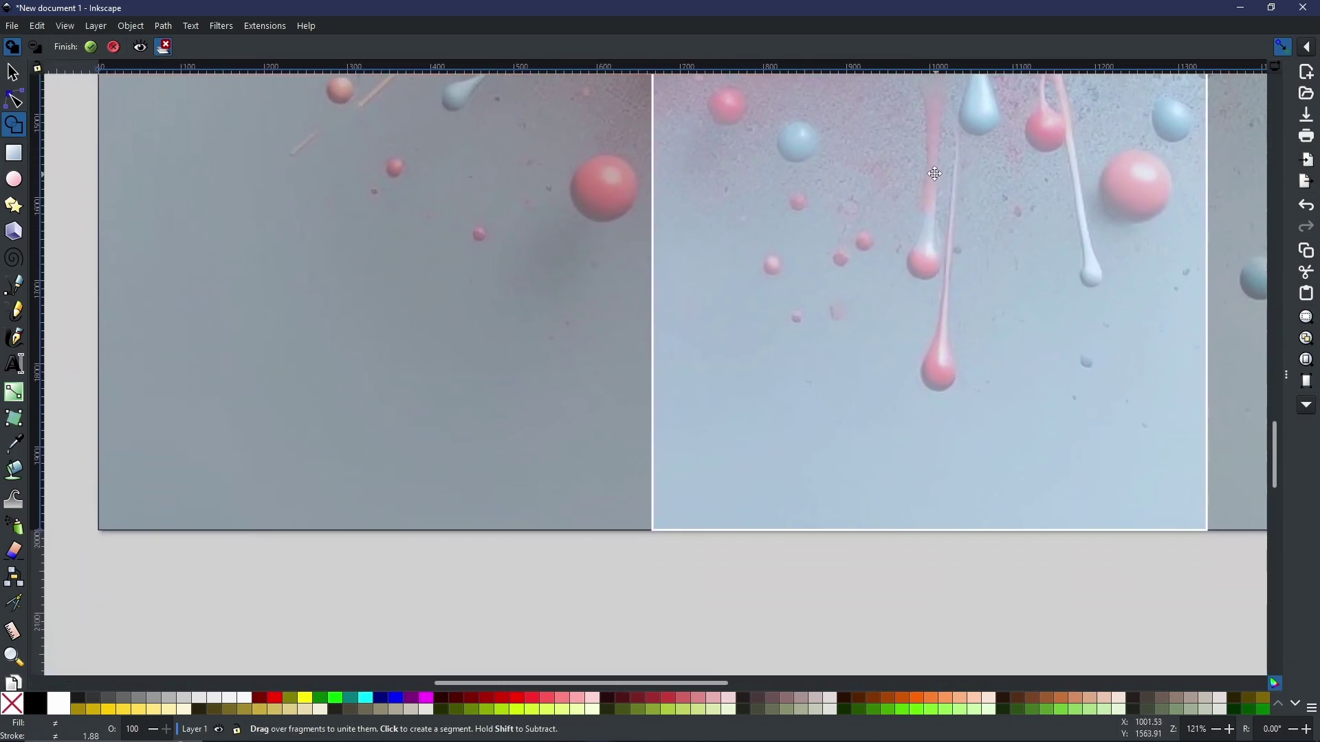
pyautogui.keyDown('ctrl'); pyautogui.scroll(-4, 749, 383); pyautogui.keyUp('ctrl')
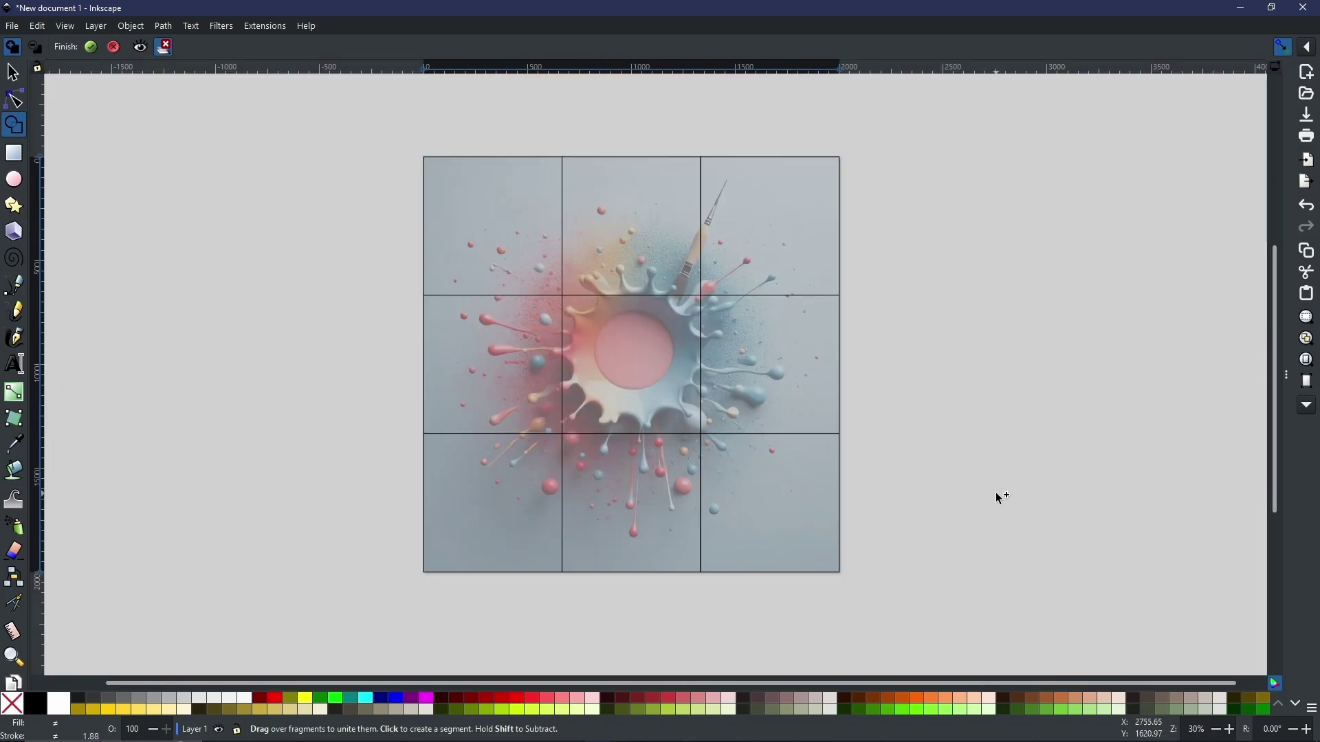
pyautogui.click(493, 239)
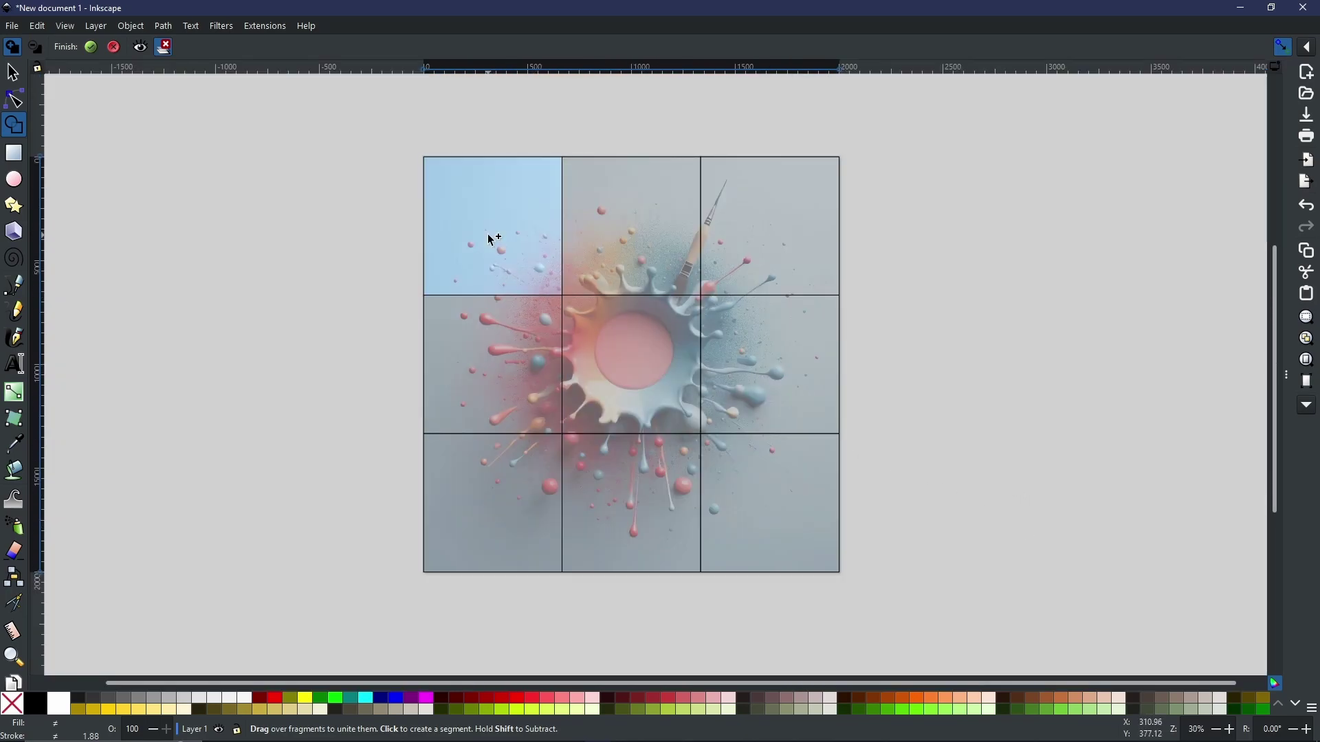
pyautogui.click(650, 226)
pyautogui.click(782, 236)
# Add the middle-row and bottom-row fragments as tiles
pyautogui.click(791, 360)
pyautogui.click(633, 356)
pyautogui.click(524, 385)
pyautogui.click(508, 475)
pyautogui.click(605, 496)
pyautogui.click(782, 512)
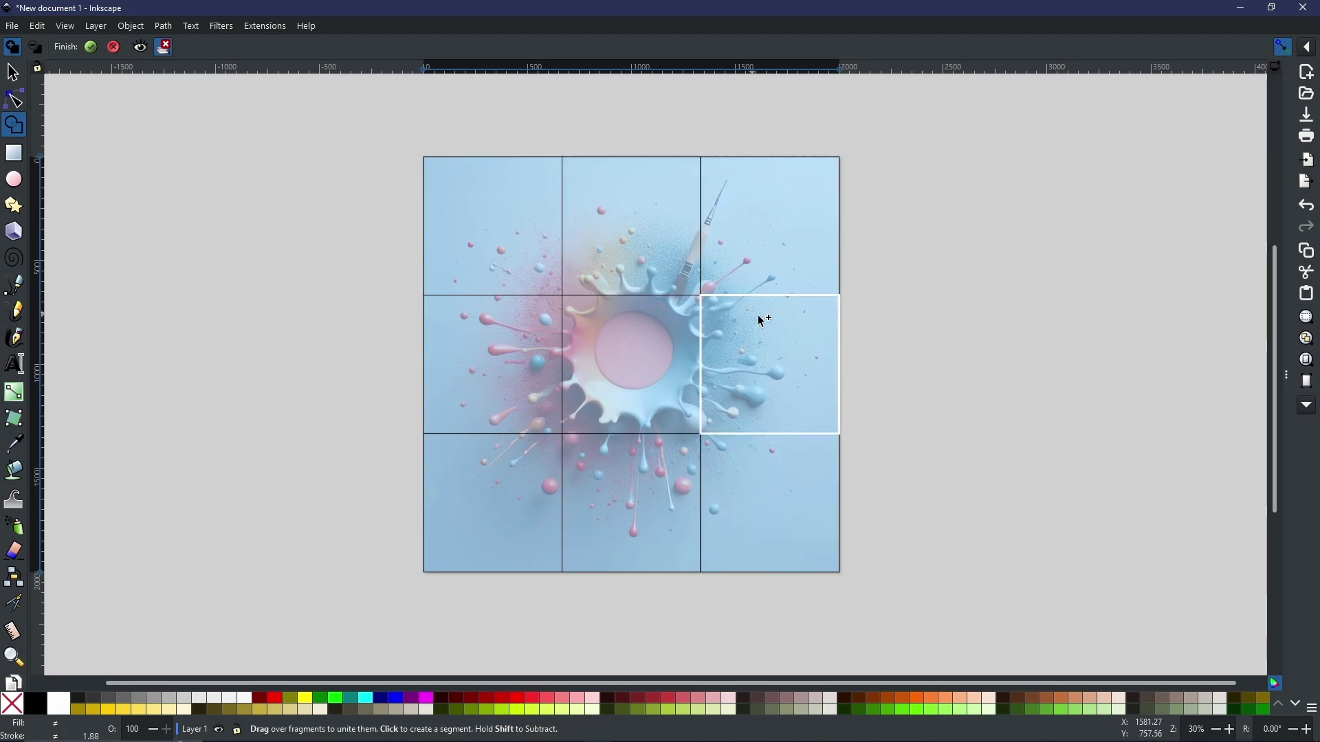
pyautogui.click(91, 48)
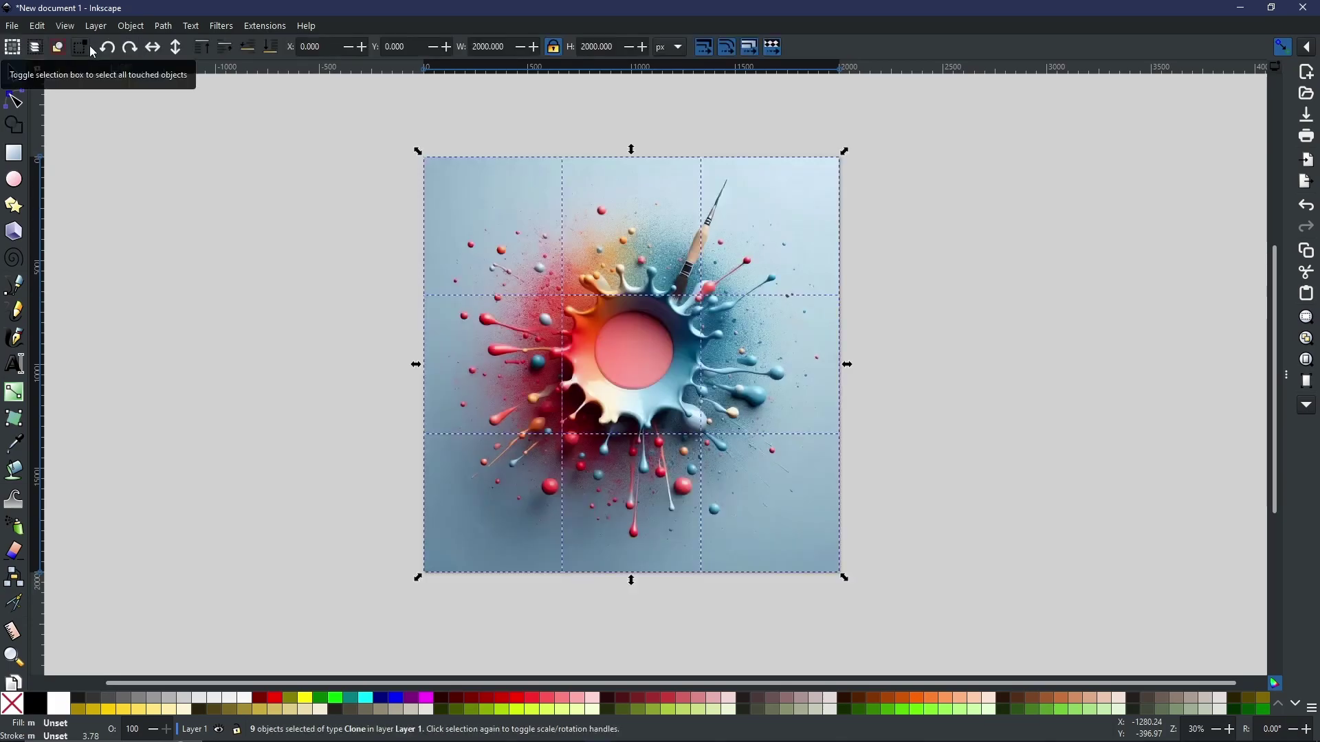
pyautogui.click(253, 318)
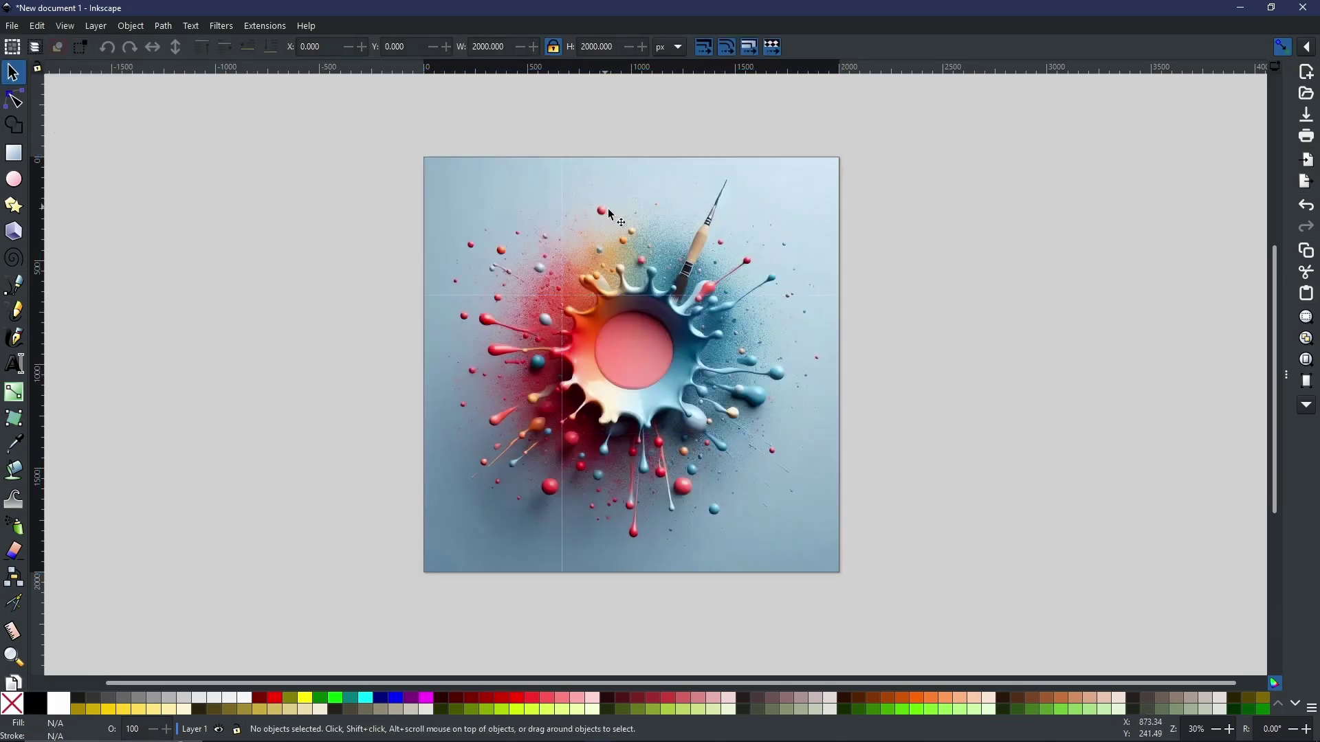
pyautogui.moveTo(815, 236); pyautogui.dragTo(1005, 304)
pyautogui.moveTo(775, 387); pyautogui.dragTo(944, 477)
pyautogui.moveTo(770, 502); pyautogui.dragTo(874, 617)
pyautogui.moveTo(631, 217); pyautogui.dragTo(659, 124)
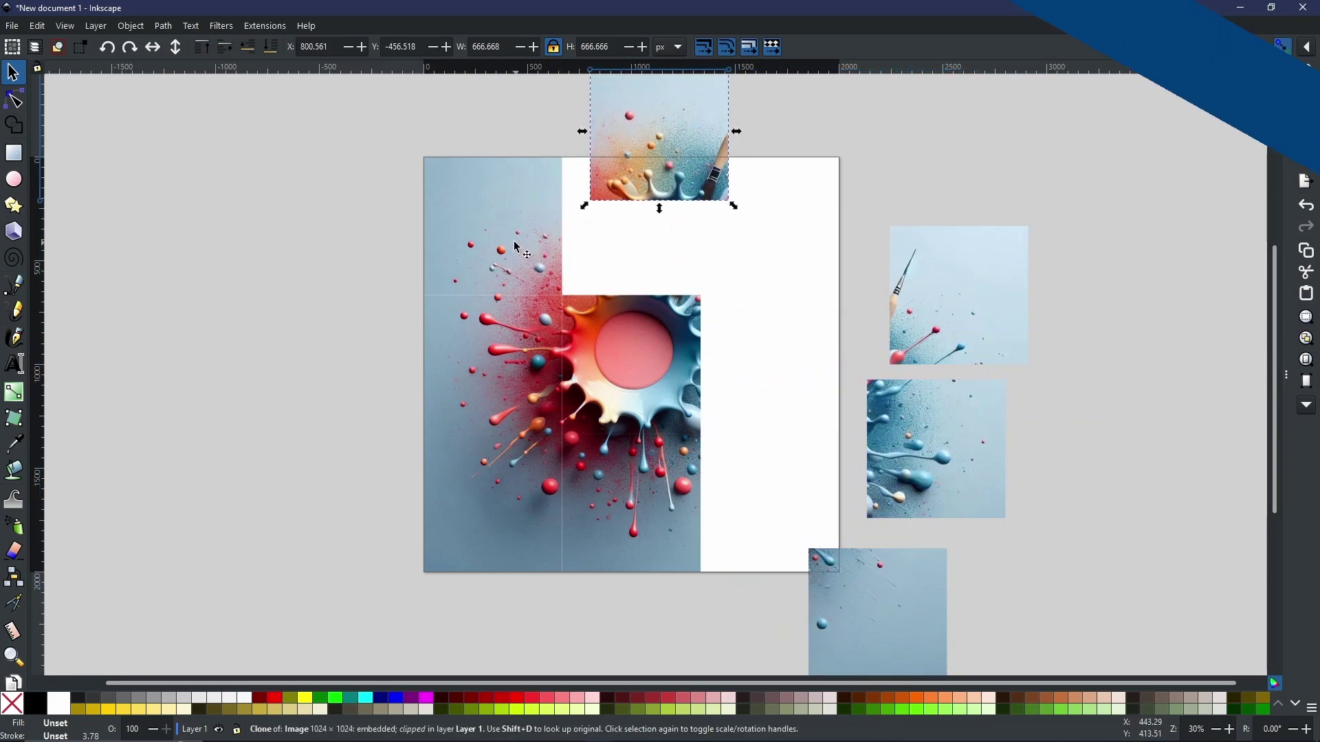
pyautogui.hotkey('ctrl', 'z')
pyautogui.hotkey('ctrl', 'z')
pyautogui.hotkey('ctrl', 'z')
pyautogui.hotkey('ctrl', 'z')
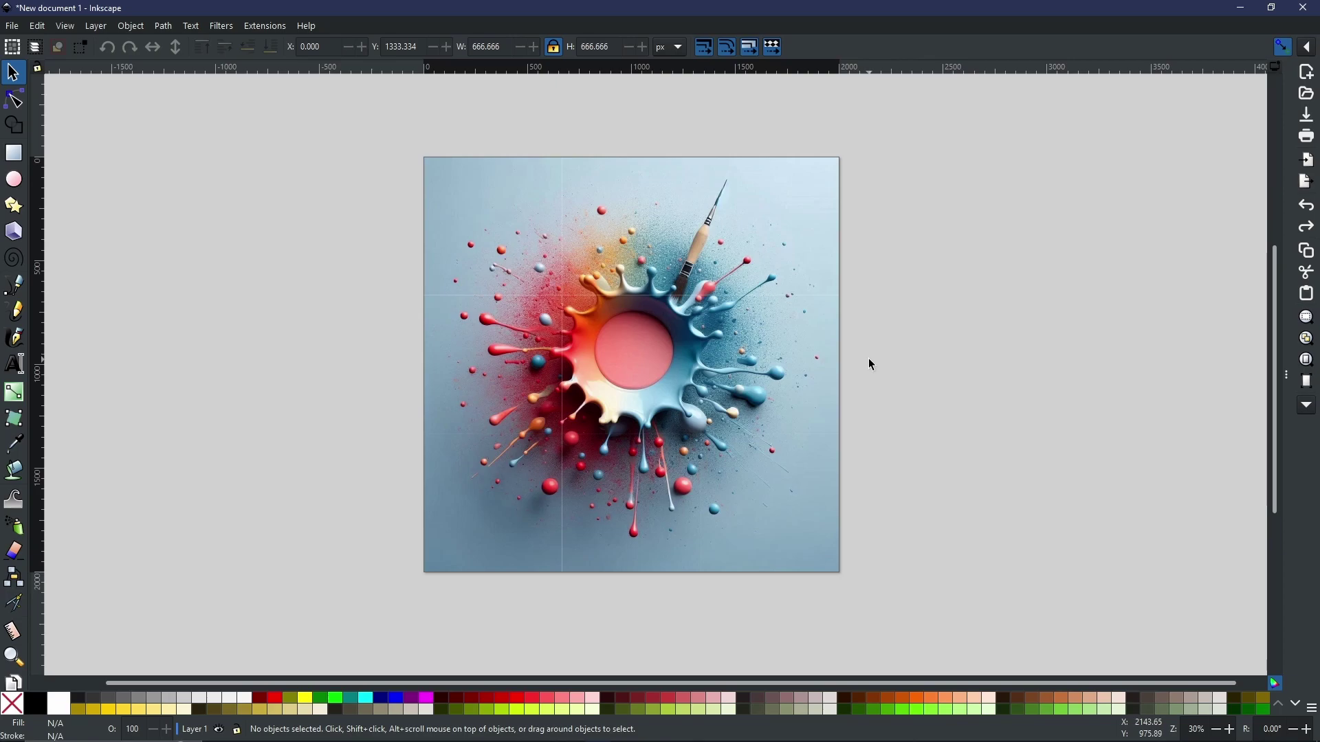
# Select the top-left tile and copy its 666.666 px width from the W field
pyautogui.click(549, 254)
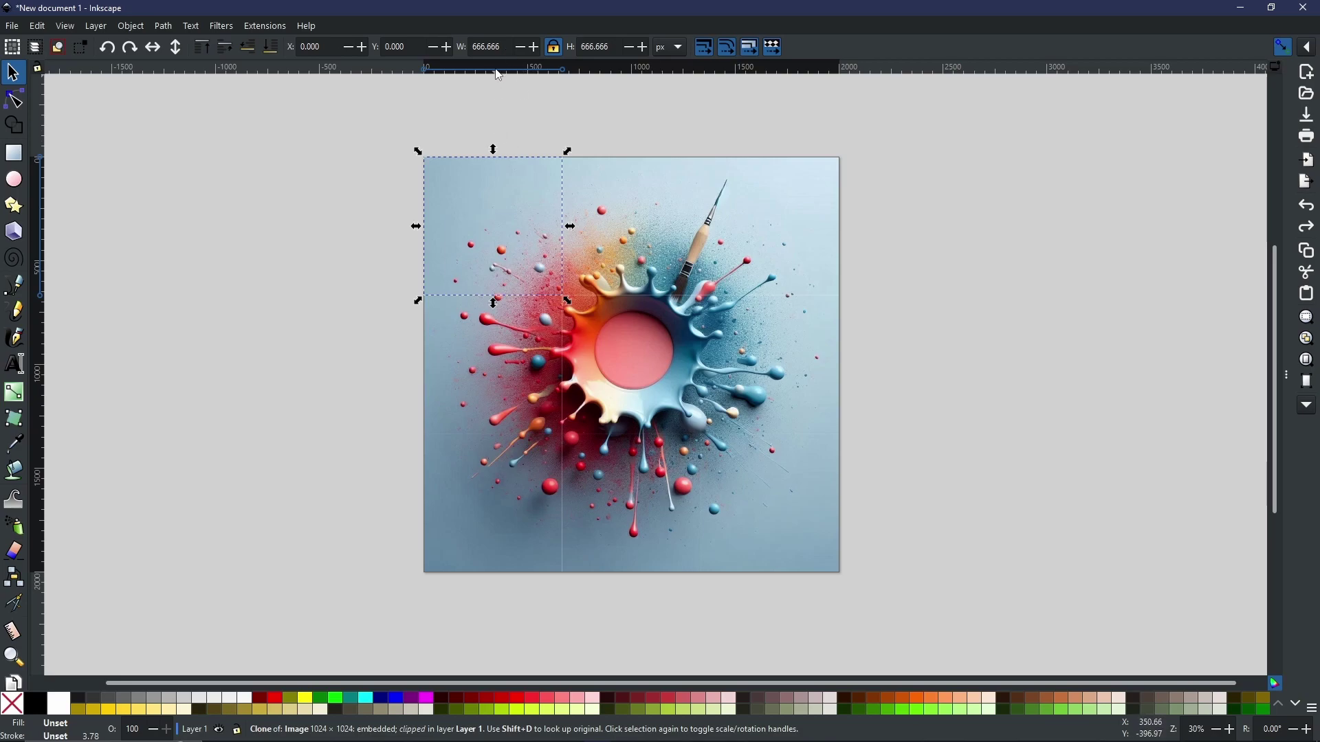
pyautogui.doubleClick(496, 48)
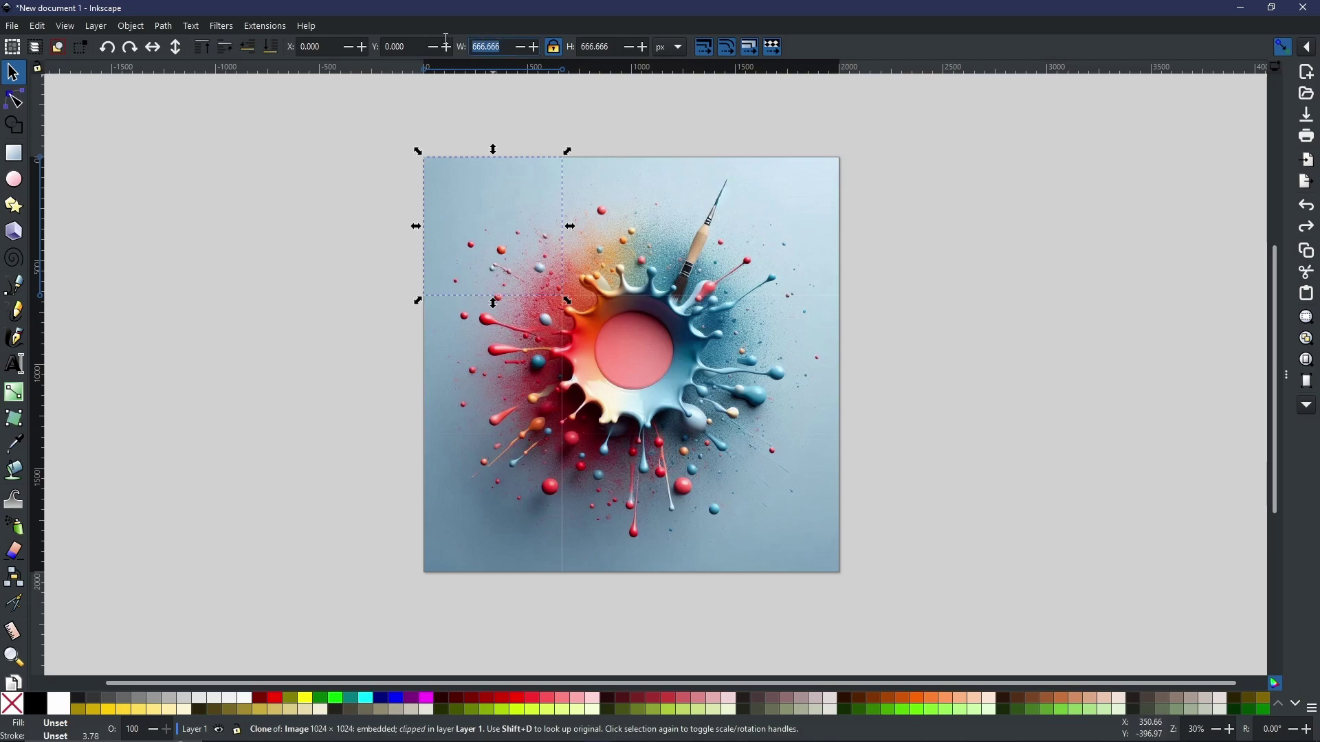
pyautogui.rightClick(484, 48)
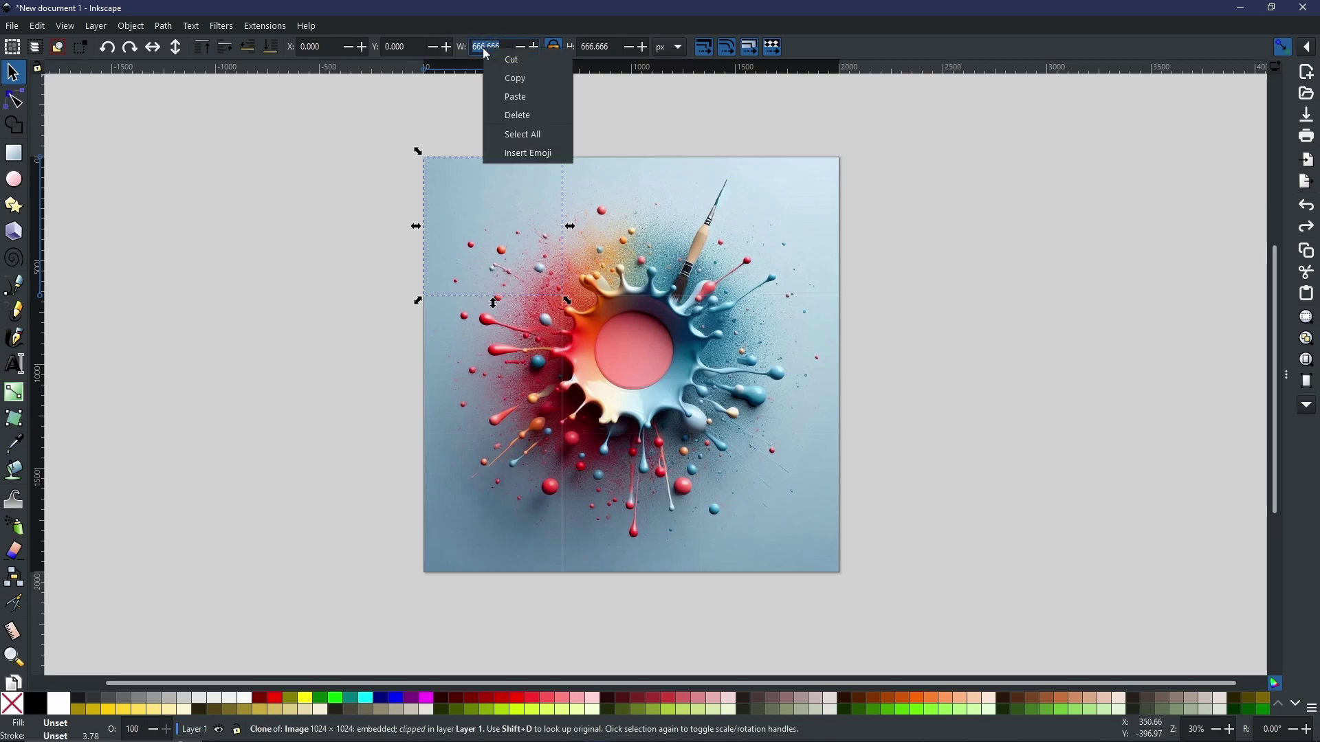
pyautogui.click(498, 80)
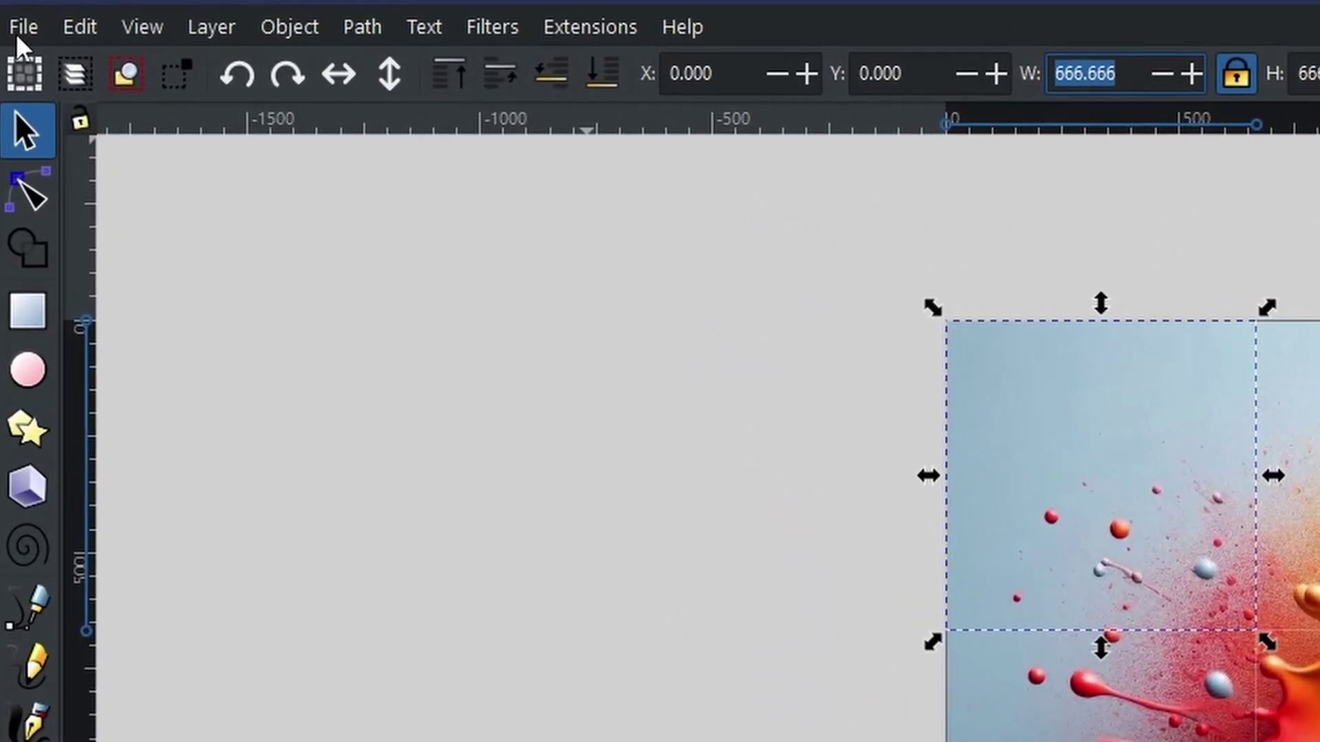
# Open Document Properties from the commands bar overflow and show its Grids section
pyautogui.click(12, 27)
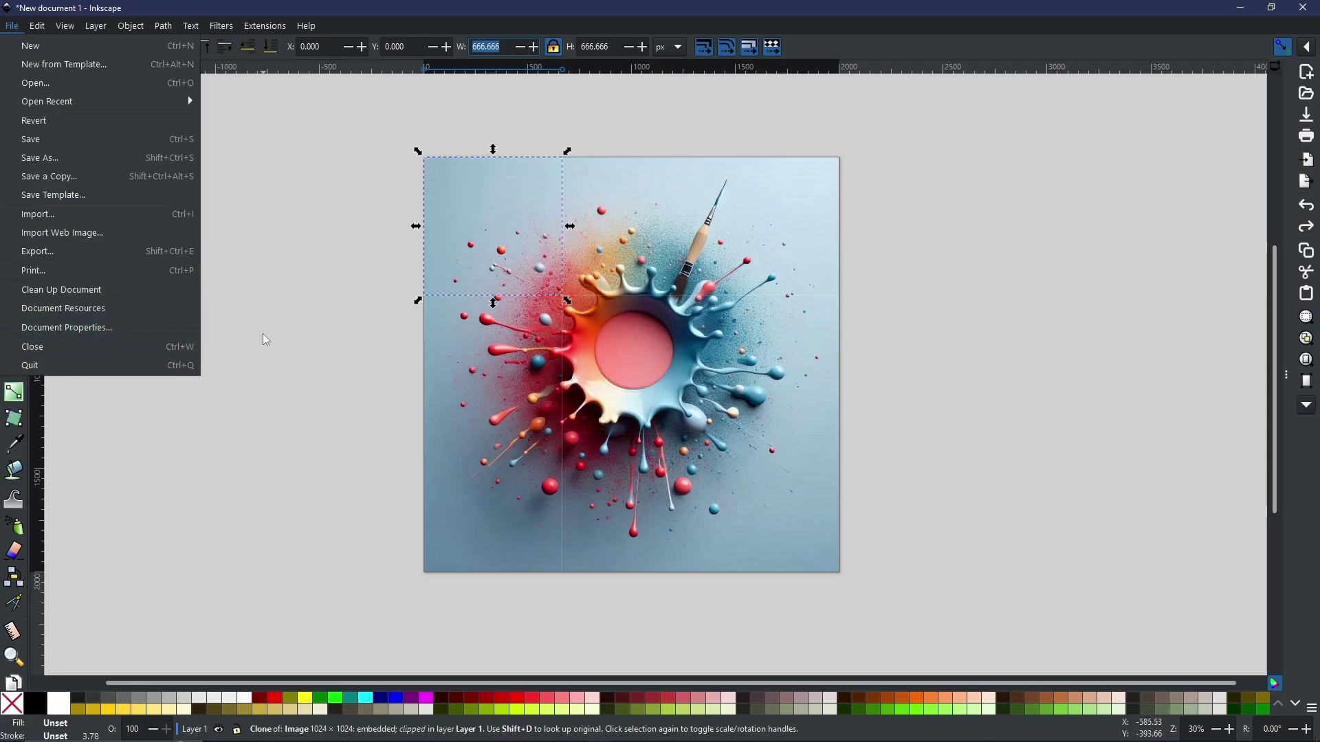
pyautogui.click(268, 339)
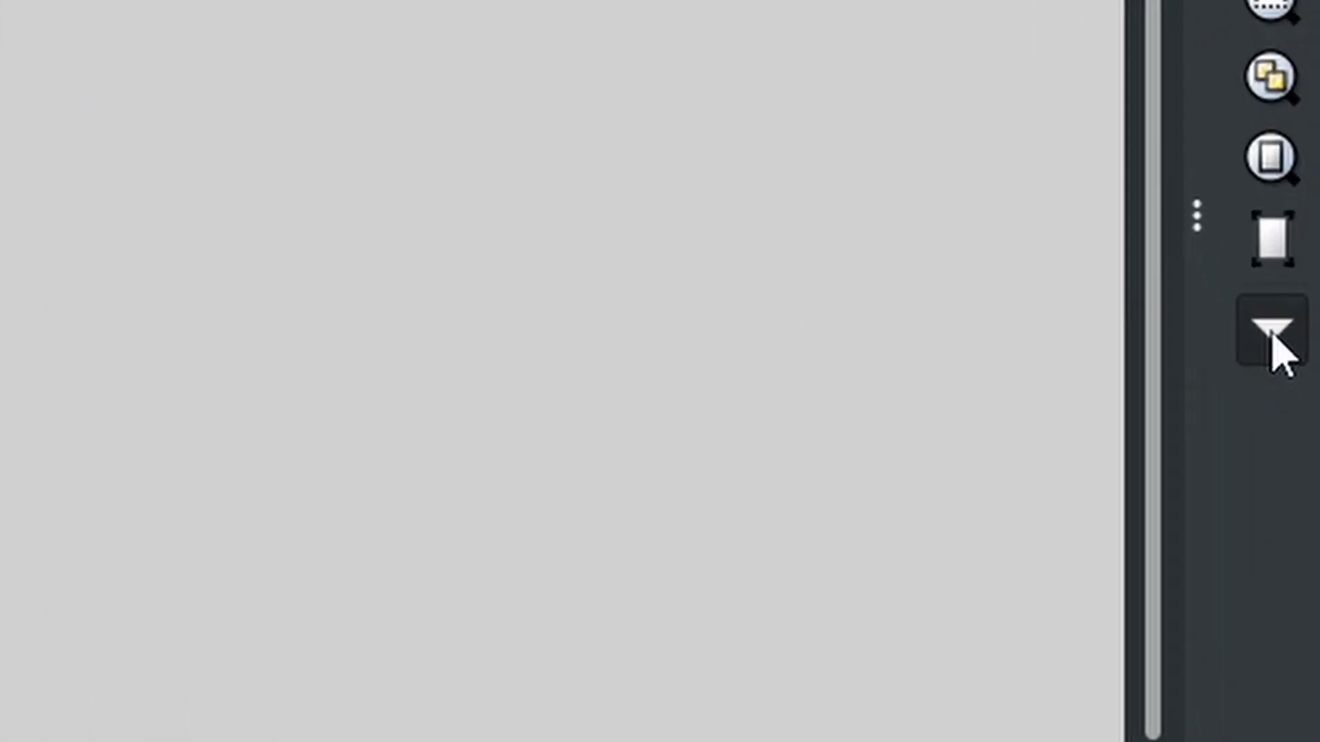
pyautogui.click(1274, 338)
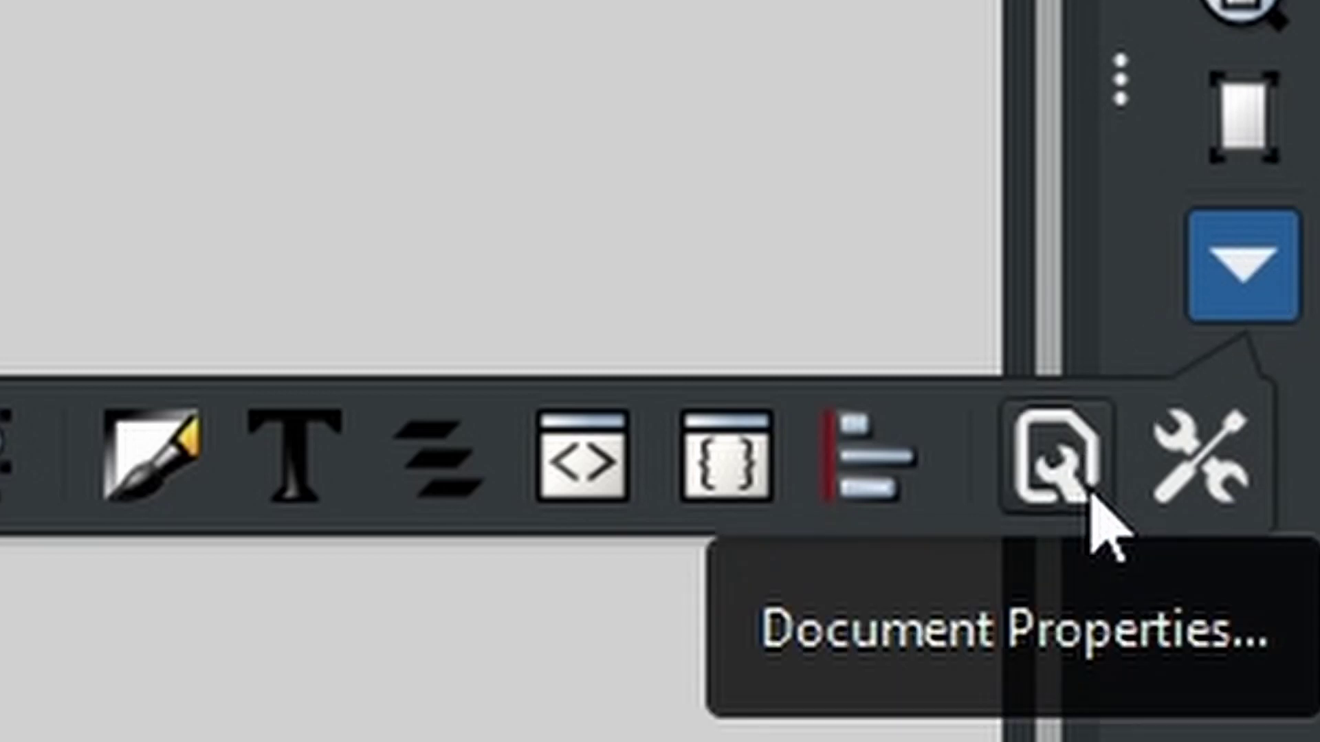
pyautogui.click(1090, 496)
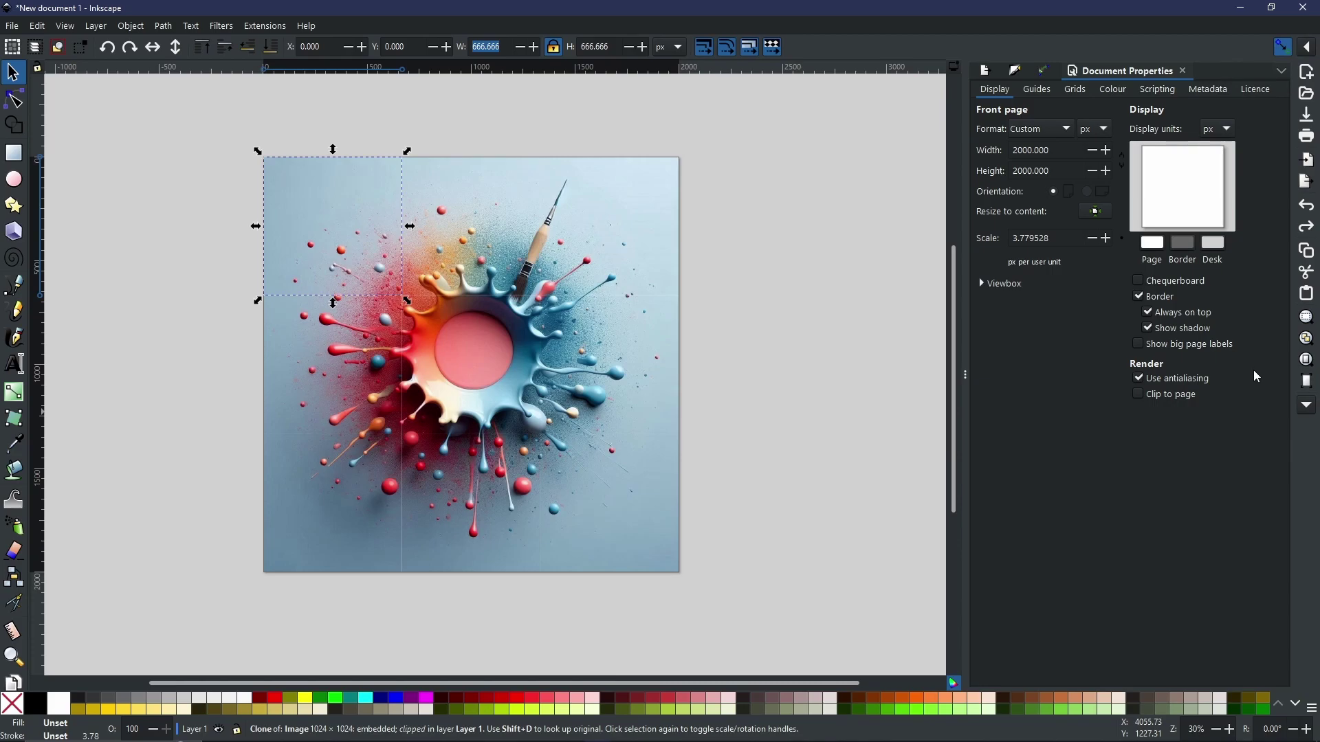
pyautogui.click(1077, 90)
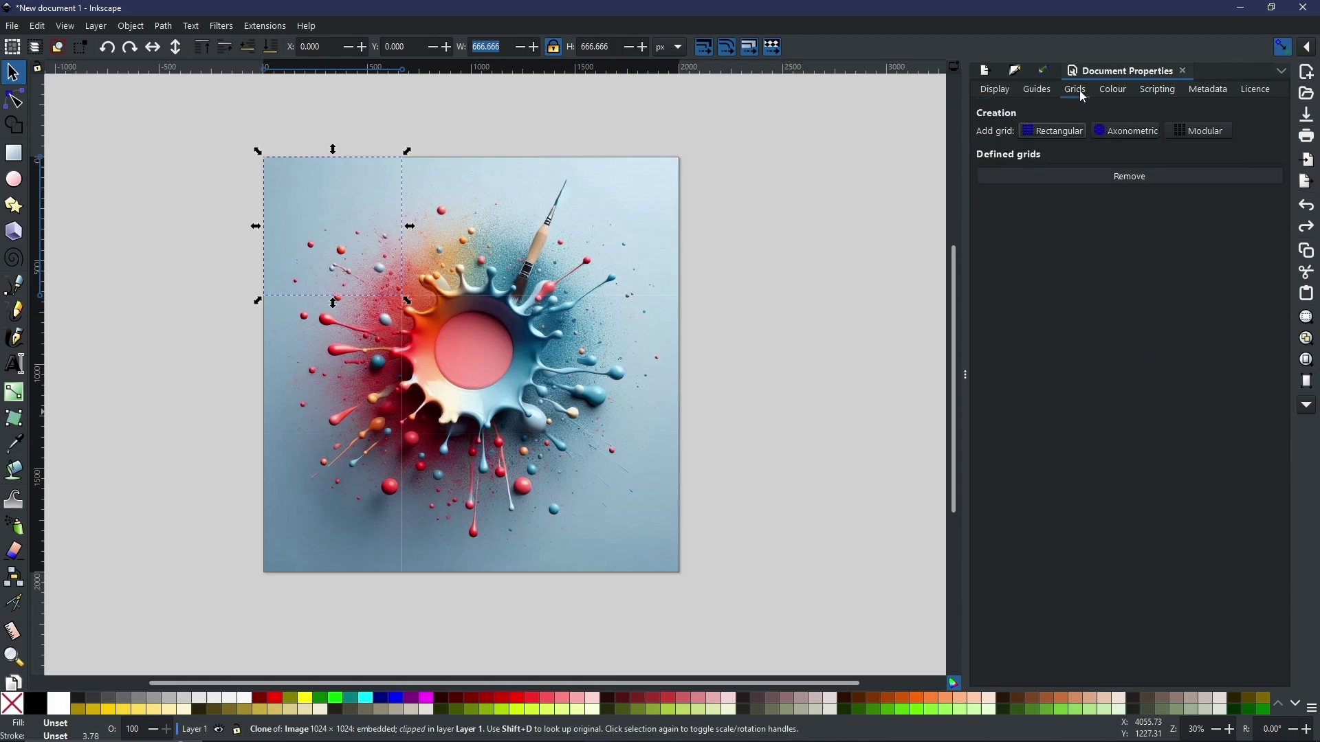
# Add a modular grid with block width 666.666 px and block height 666.665970 px
pyautogui.click(1227, 135)
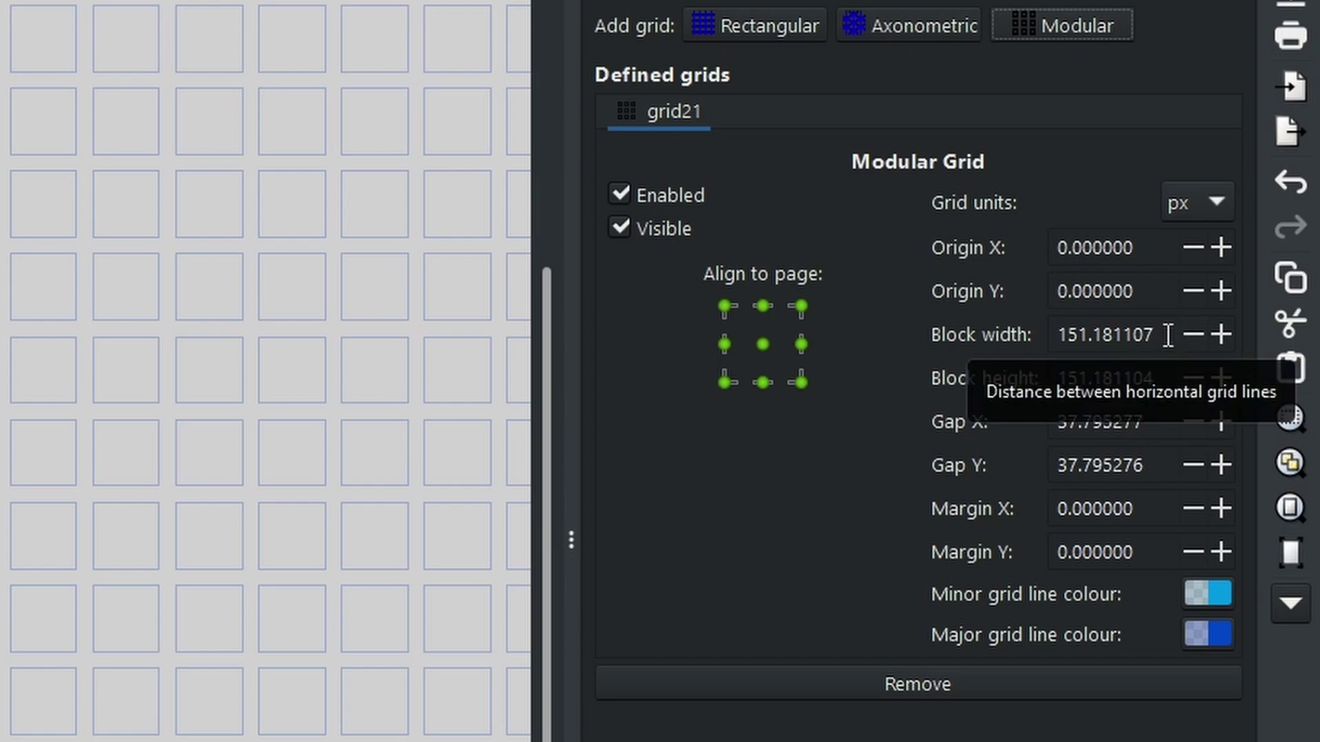
pyautogui.moveTo(1170, 335); pyautogui.dragTo(949, 324)
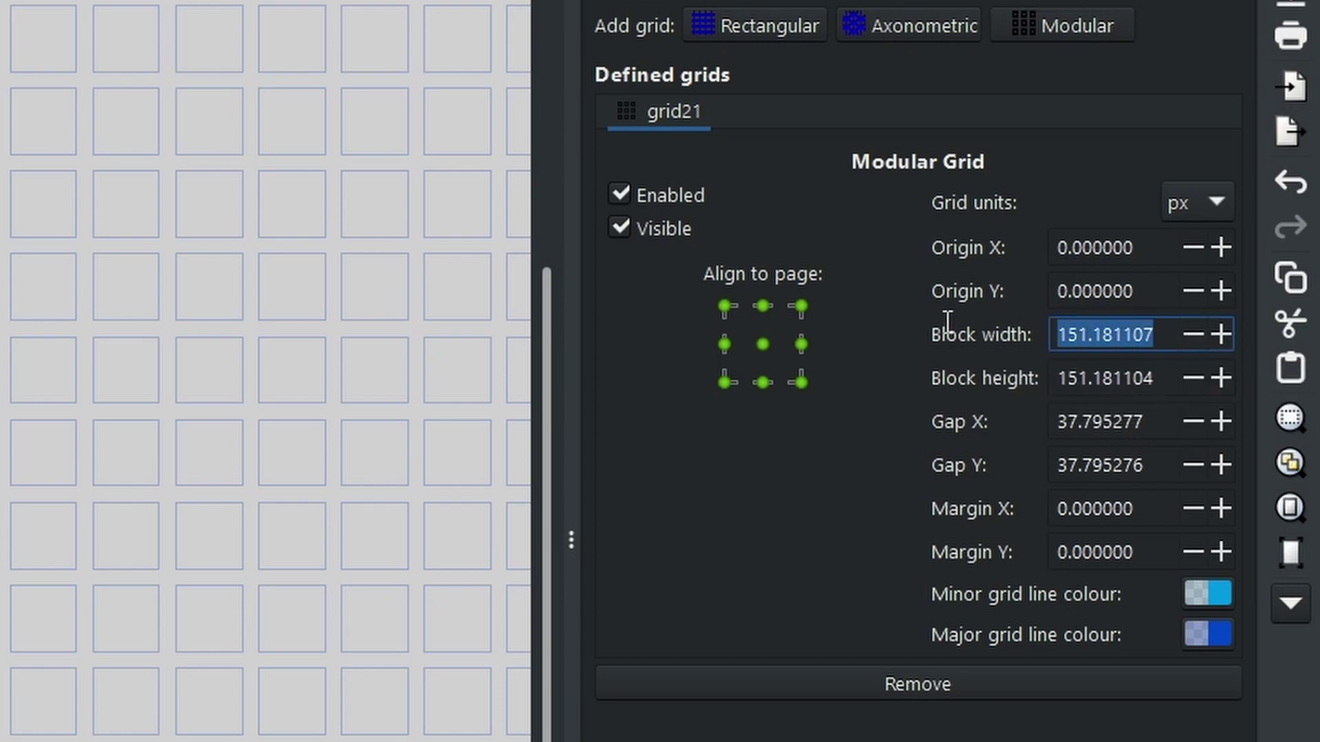
pyautogui.rightClick(1100, 323)
pyautogui.click(1144, 423)
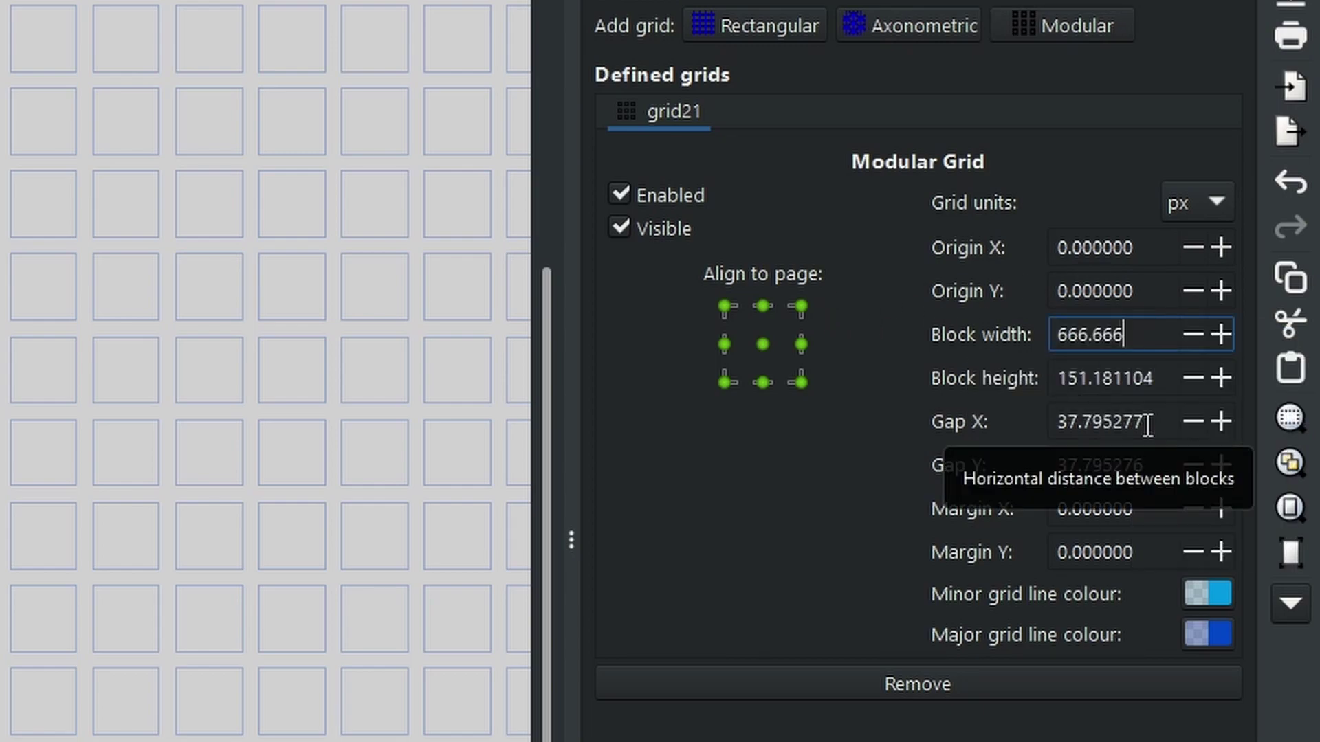
pyautogui.click(1113, 378)
pyautogui.moveTo(1159, 380); pyautogui.dragTo(961, 365)
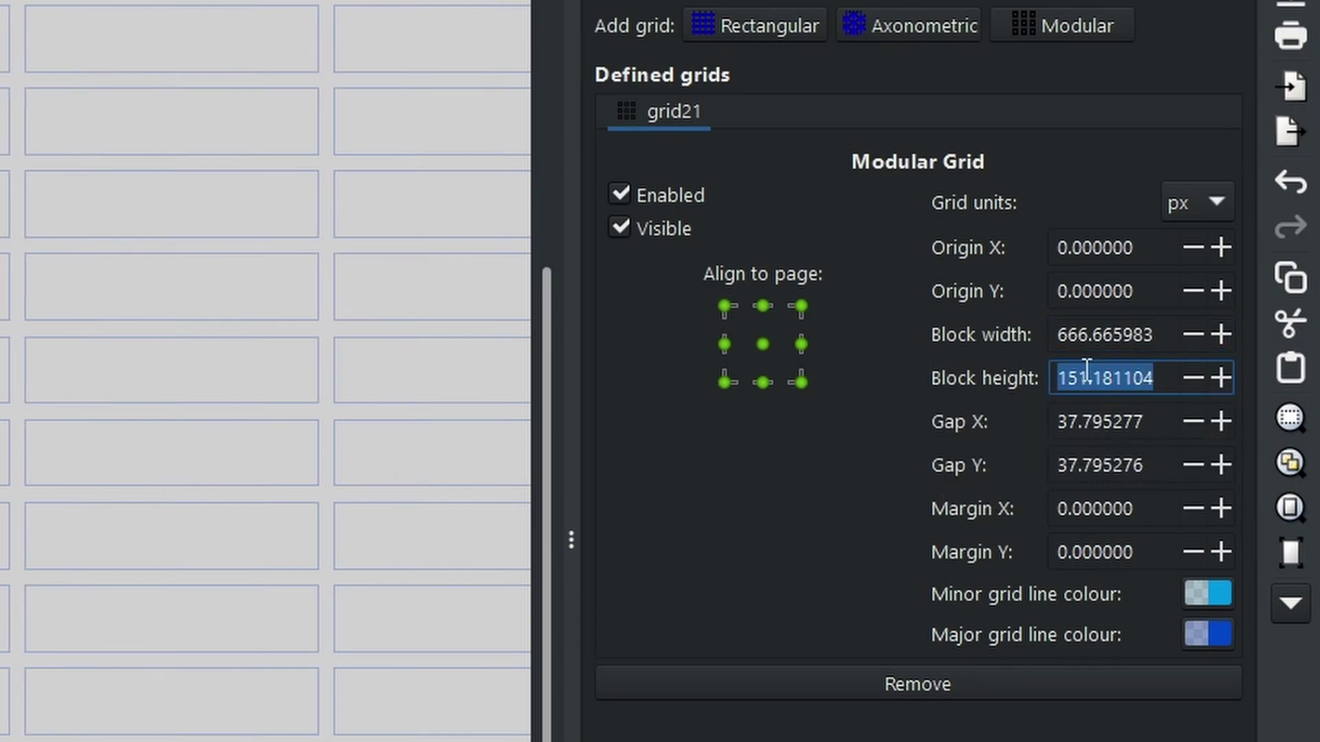
pyautogui.write('666.665970')
pyautogui.press('Return')
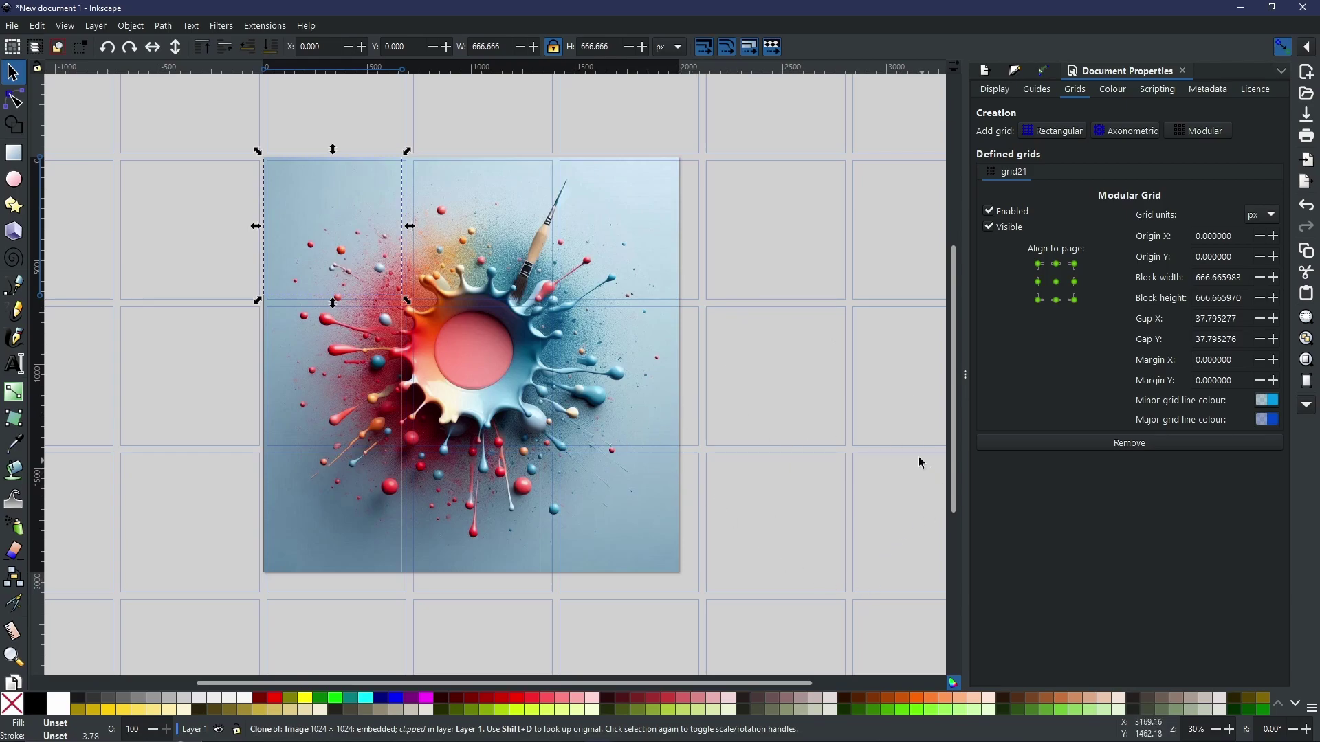
# Drag the nine clipped tiles into modular grid cells beside the page, leaving gaps between them
pyautogui.moveTo(835, 413); pyautogui.dragTo(554, 442)
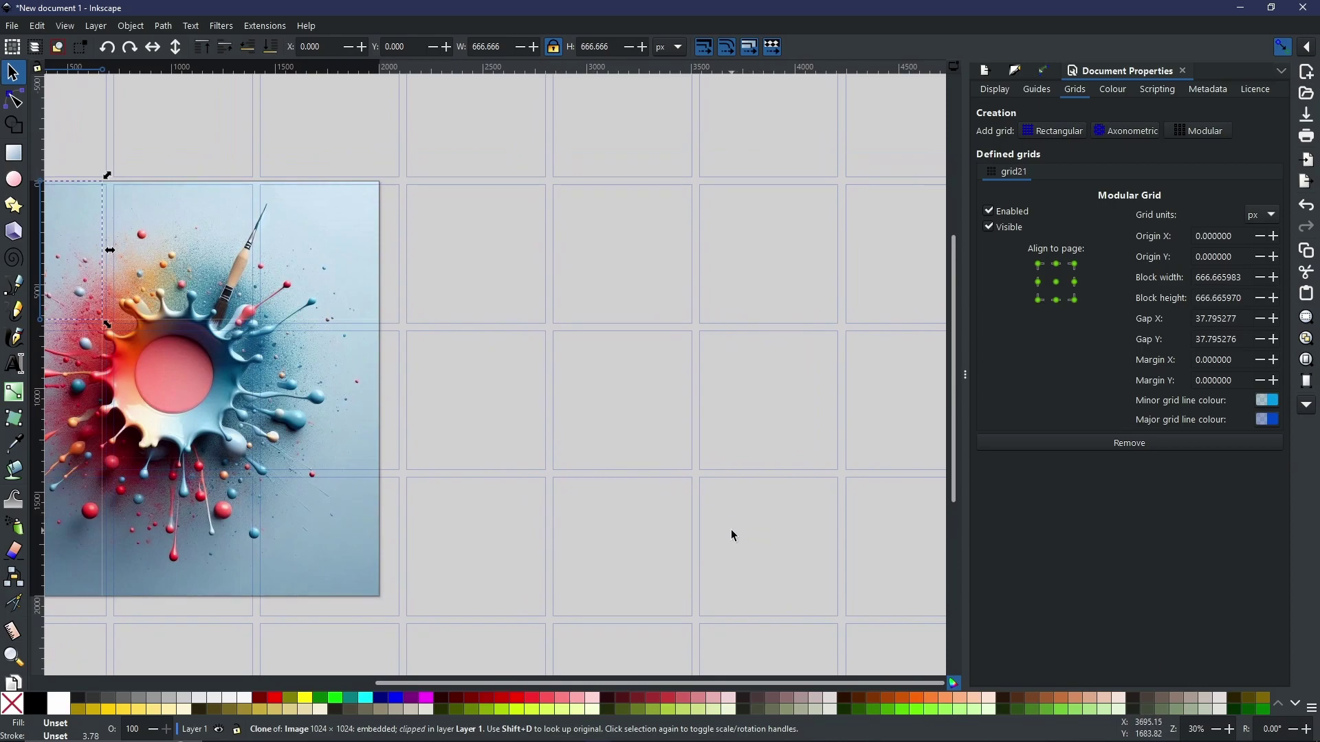
pyautogui.click(330, 260)
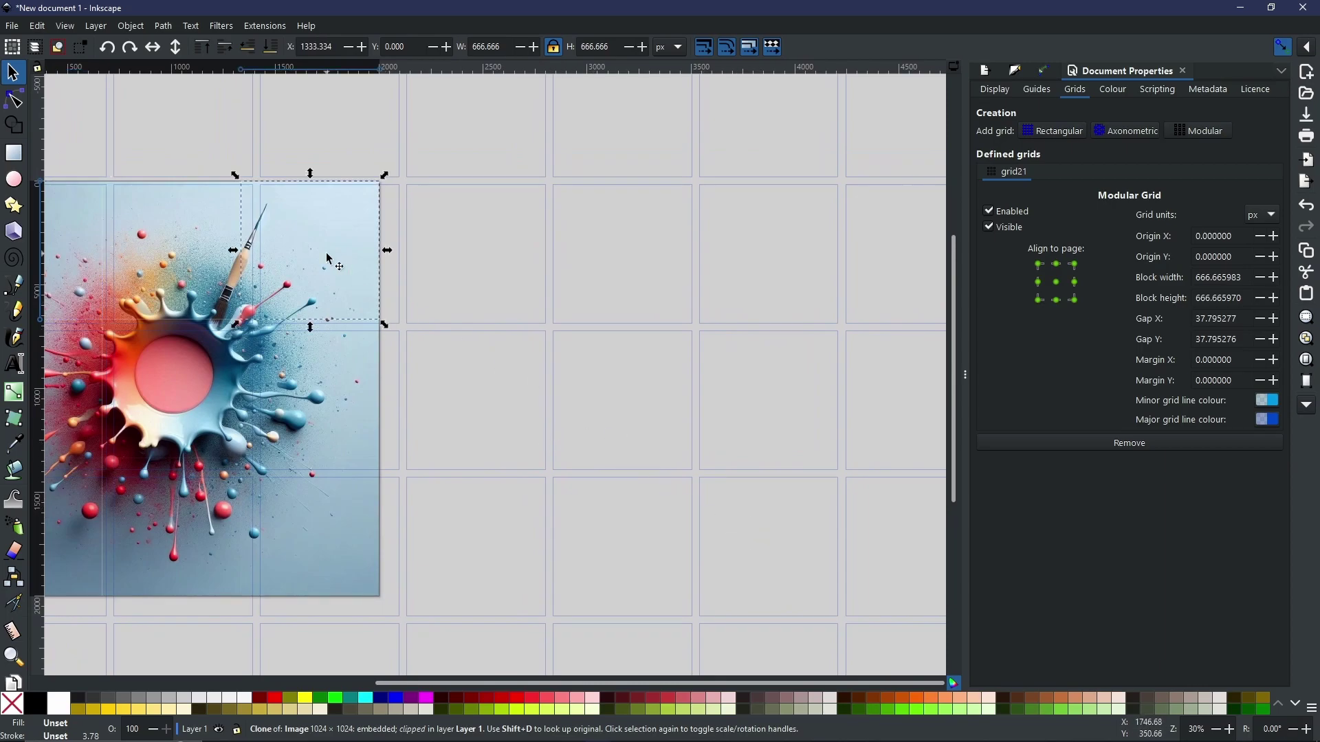
pyautogui.moveTo(321, 255)
pyautogui.mouseDown()
pyautogui.moveTo(538, 339)
pyautogui.moveTo(697, 318)
pyautogui.moveTo(785, 270)
pyautogui.mouseUp()
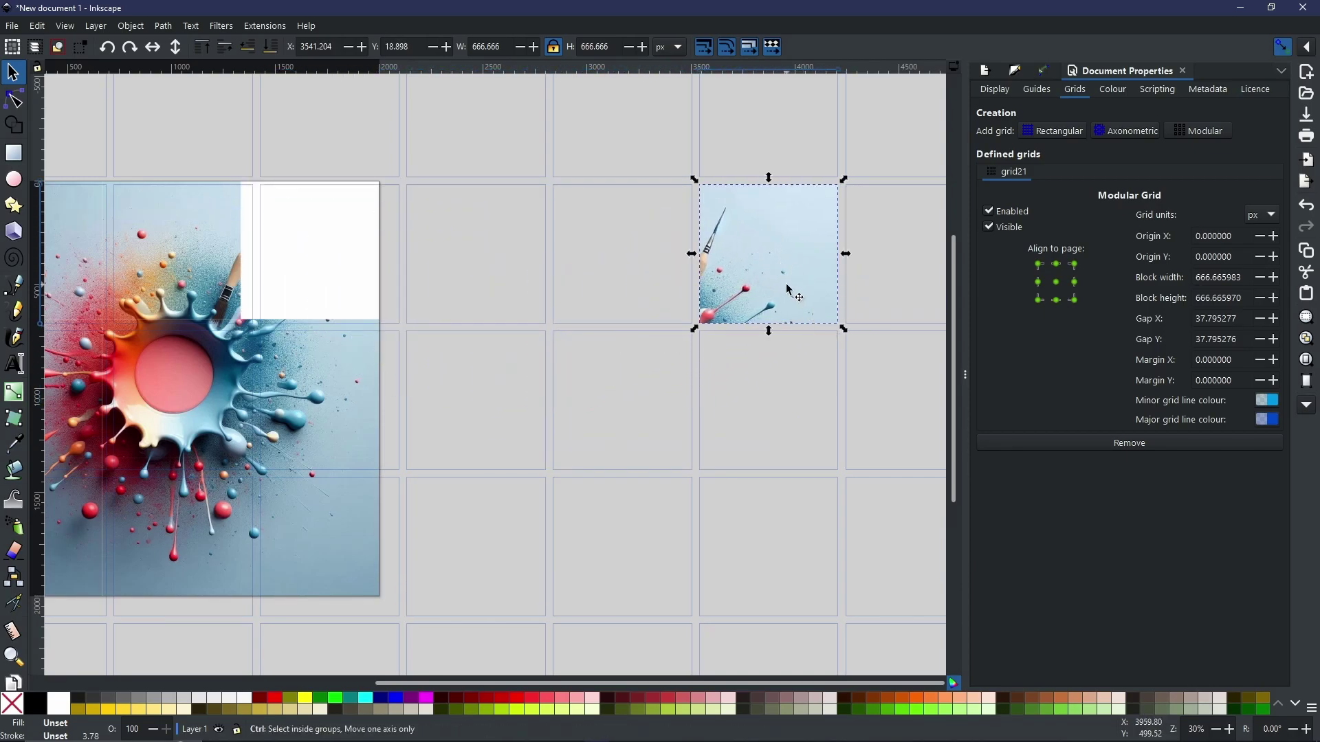
pyautogui.scroll(3, 802, 302)
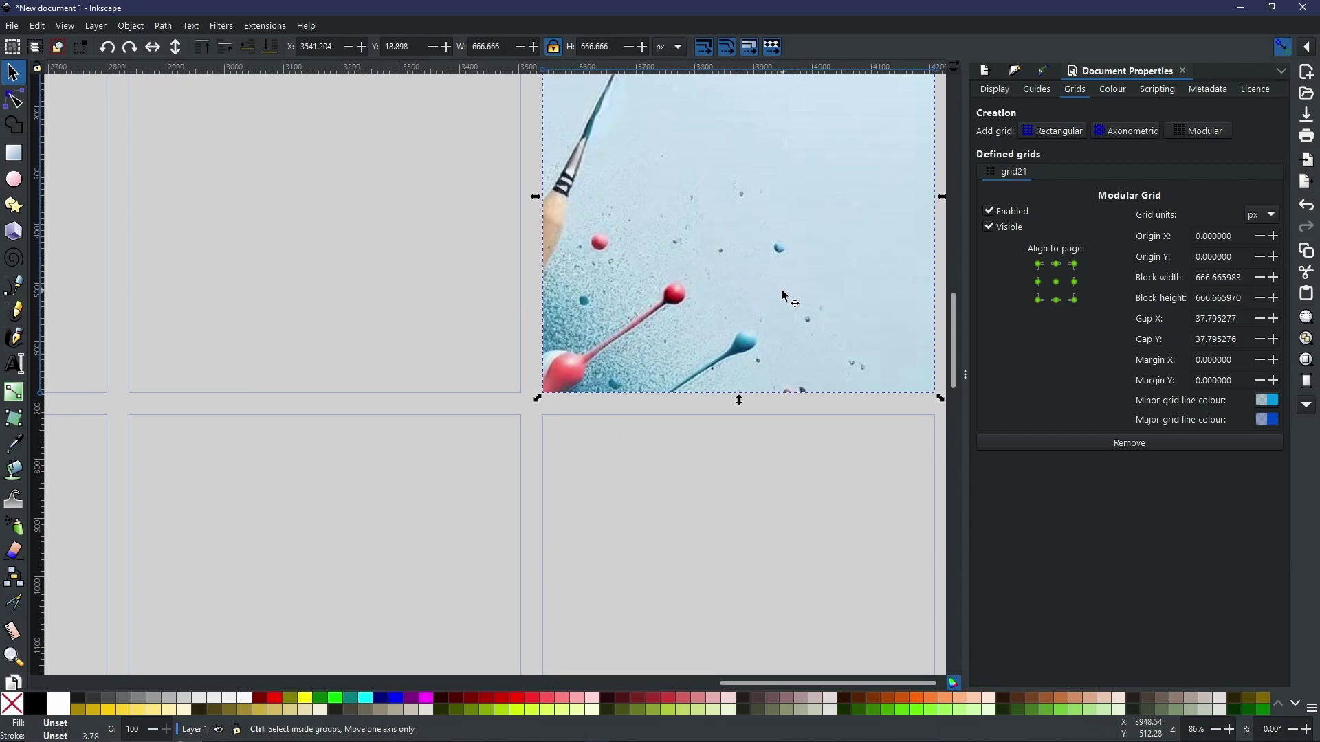
pyautogui.scroll(-3, 786, 296)
pyautogui.moveTo(786, 296)
pyautogui.mouseDown()
pyautogui.moveTo(622, 369)
pyautogui.moveTo(651, 273)
pyautogui.moveTo(517, 278)
pyautogui.moveTo(810, 431)
pyautogui.moveTo(648, 431)
pyautogui.moveTo(473, 365)
pyautogui.moveTo(831, 499)
pyautogui.moveTo(619, 550)
pyautogui.moveTo(474, 550)
pyautogui.mouseUp()
pyautogui.click(845, 675)
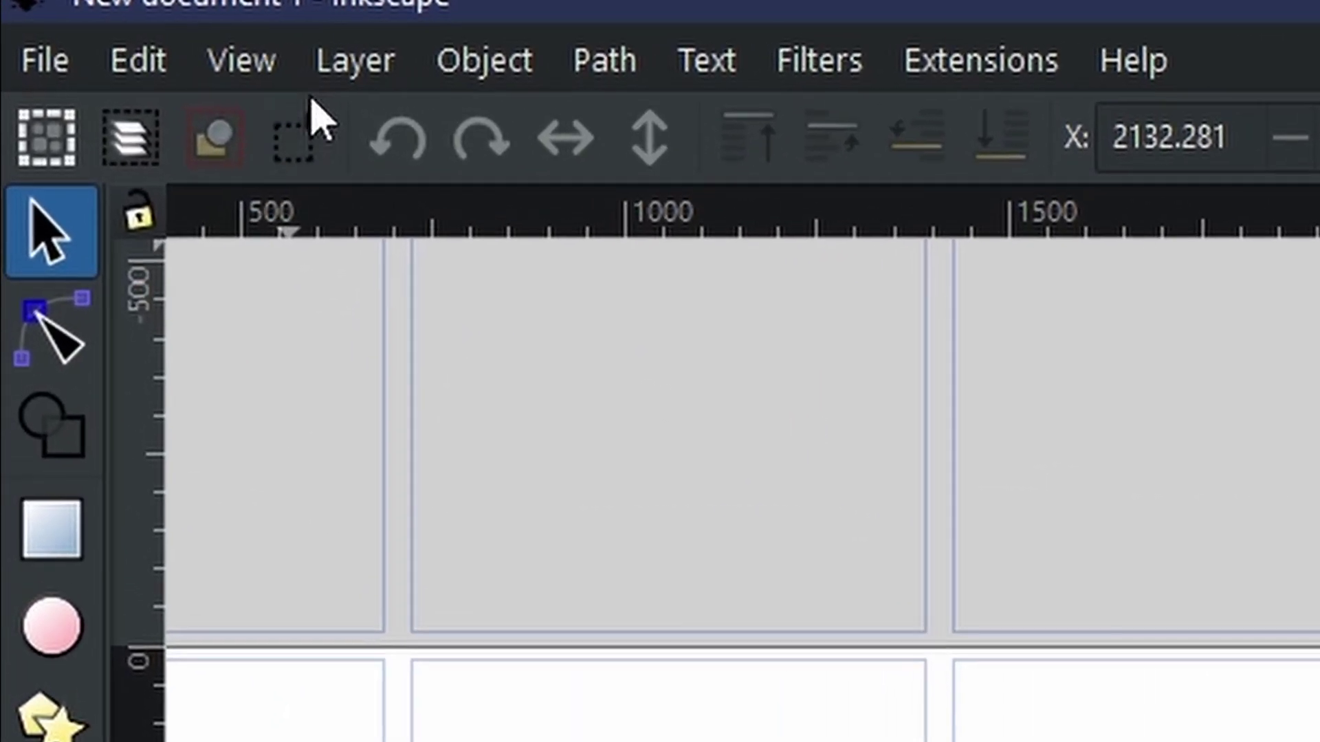
# Show the View menu's Page Grid and Guides toggles
pyautogui.click(191, 59)
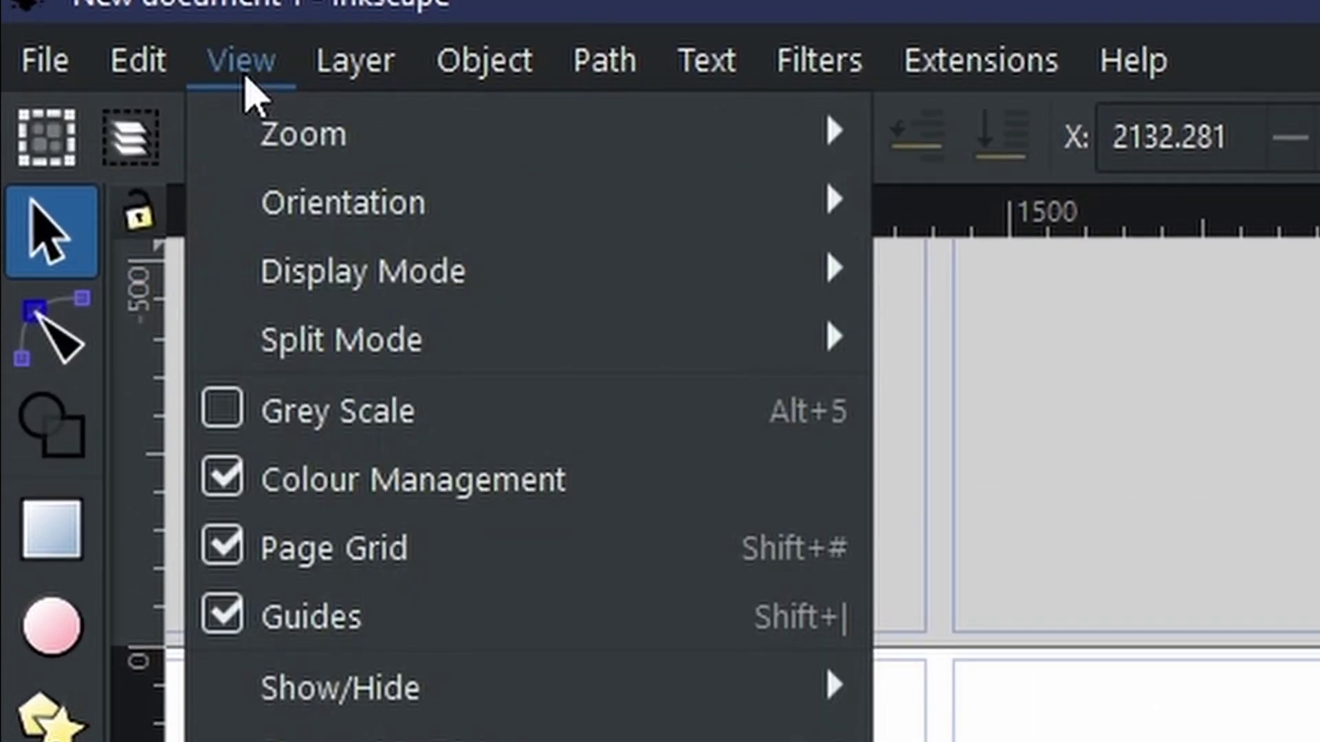